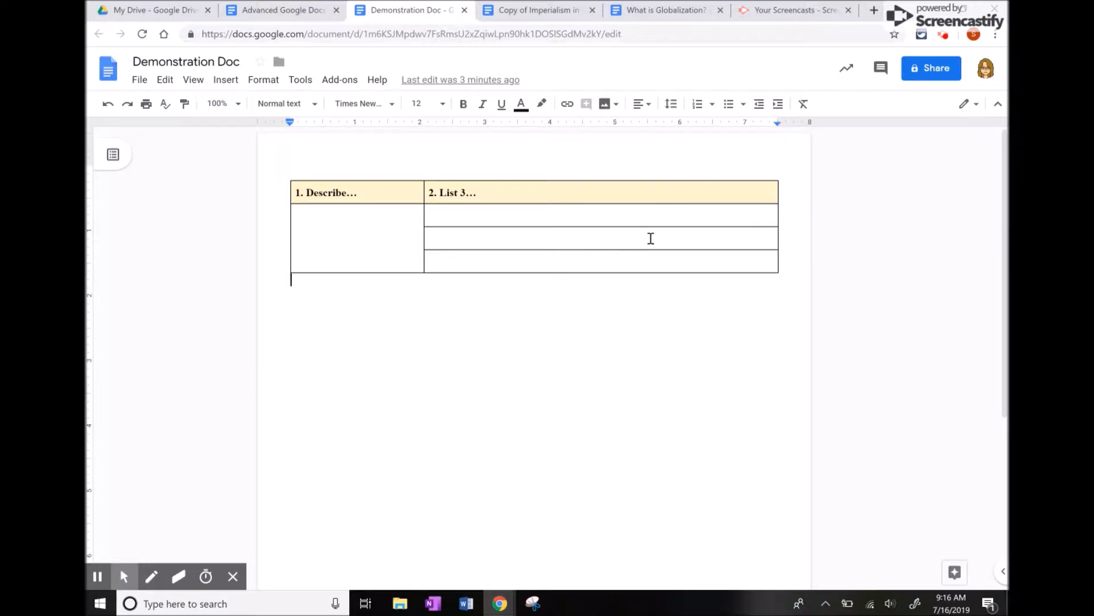
# Insert a column to the right of the "2. List 3…" column and merge its four cells into one.
pyautogui.rightClick(693, 219)
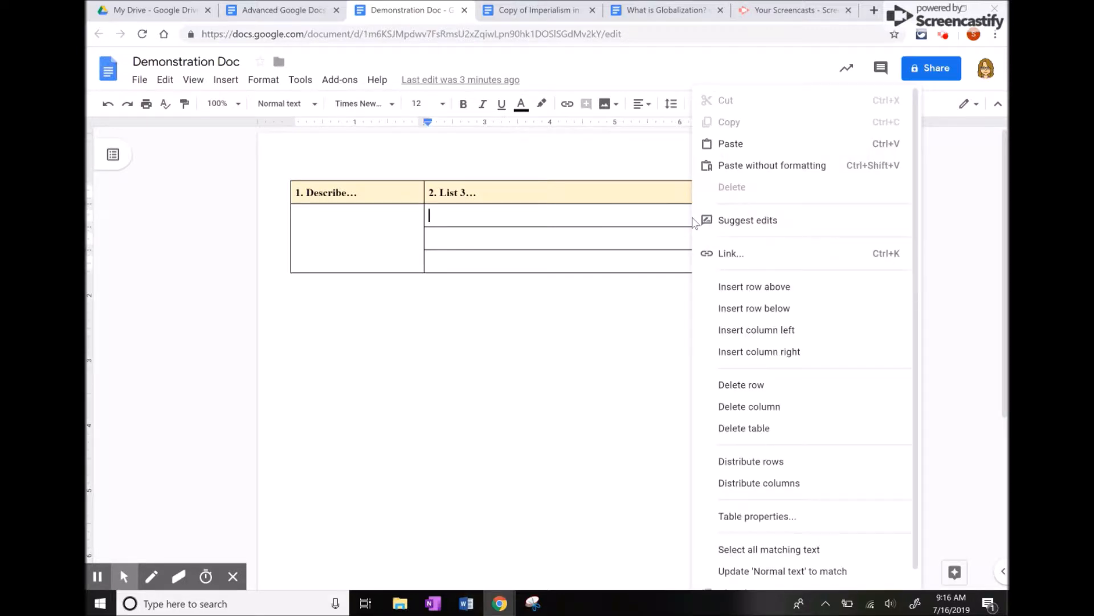
pyautogui.click(814, 349)
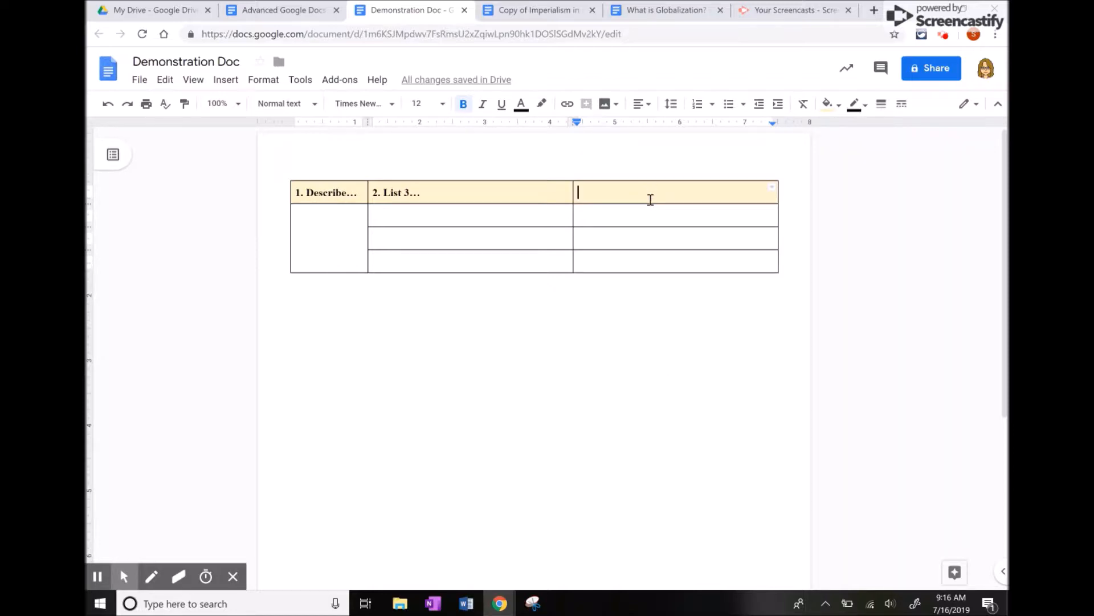
pyautogui.moveTo(653, 191); pyautogui.dragTo(644, 220)
pyautogui.rightClick(644, 220)
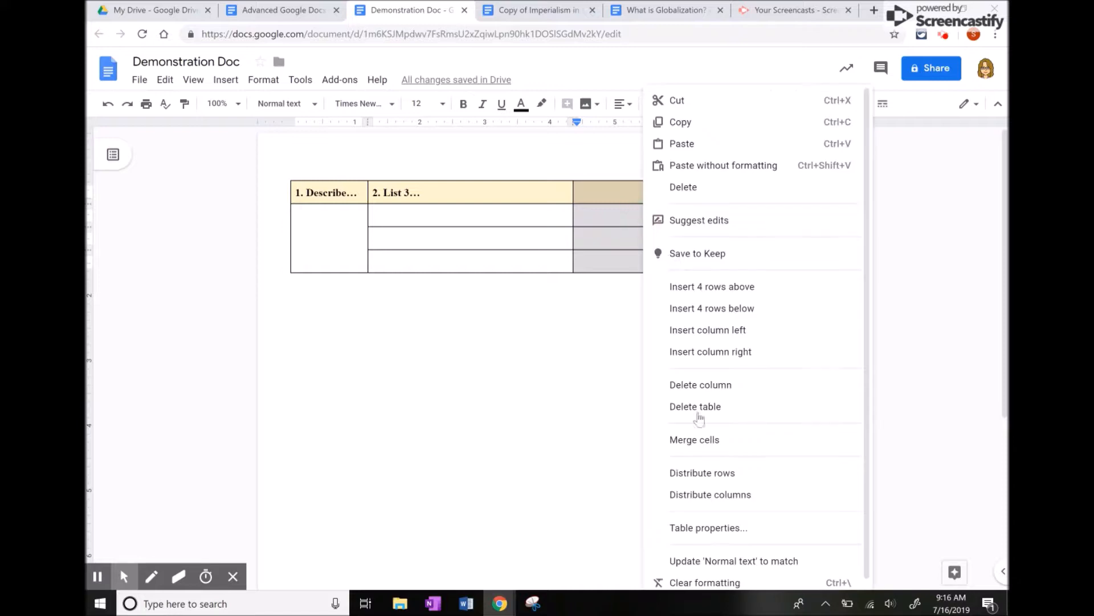
pyautogui.click(687, 441)
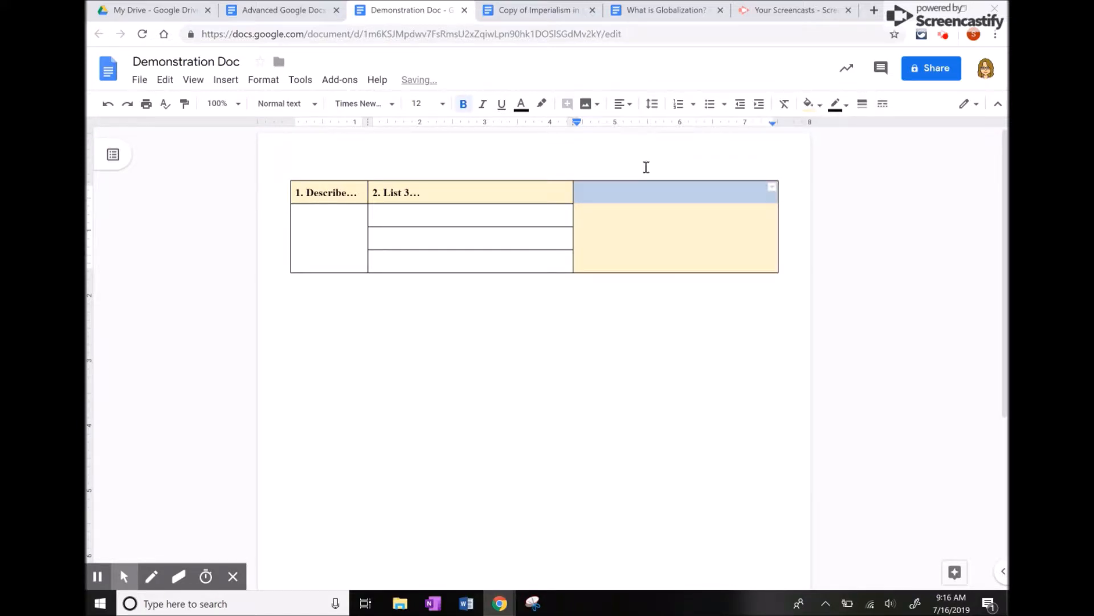
# Clear the yellow background colour from the merged cell in the third column.
pyautogui.click(591, 193)
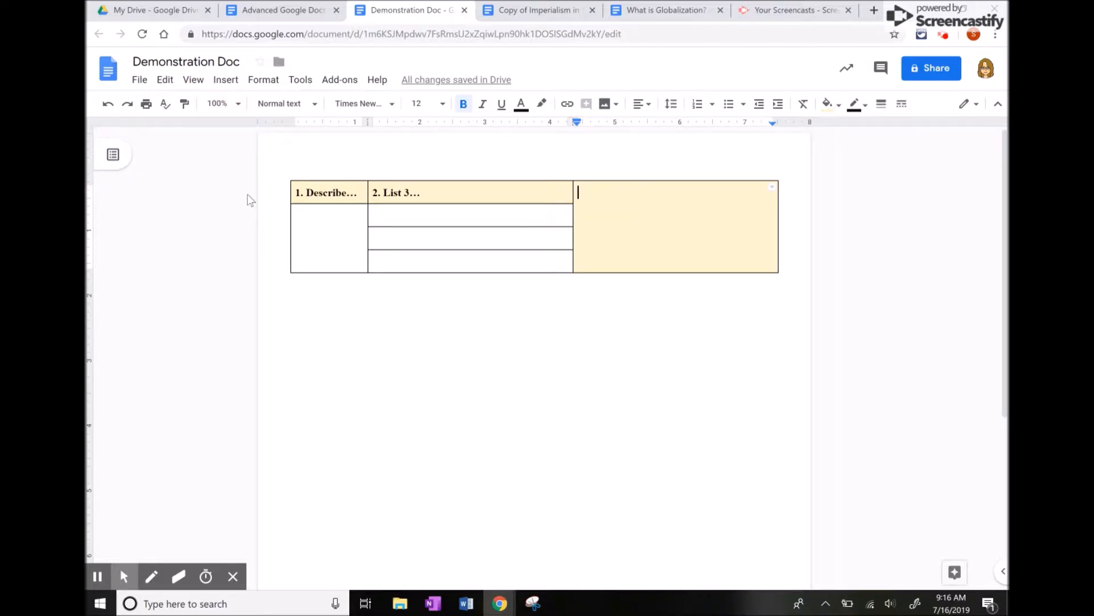
pyautogui.click(830, 104)
pyautogui.click(857, 133)
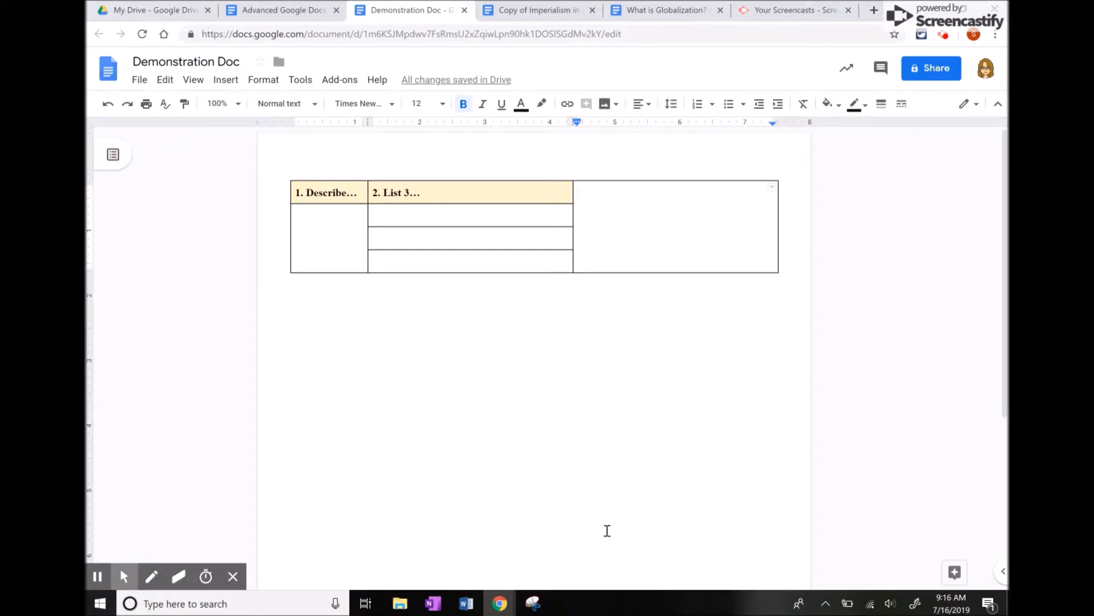
# Search the web for "beach" images to insert in the merged cell.
pyautogui.click(224, 81)
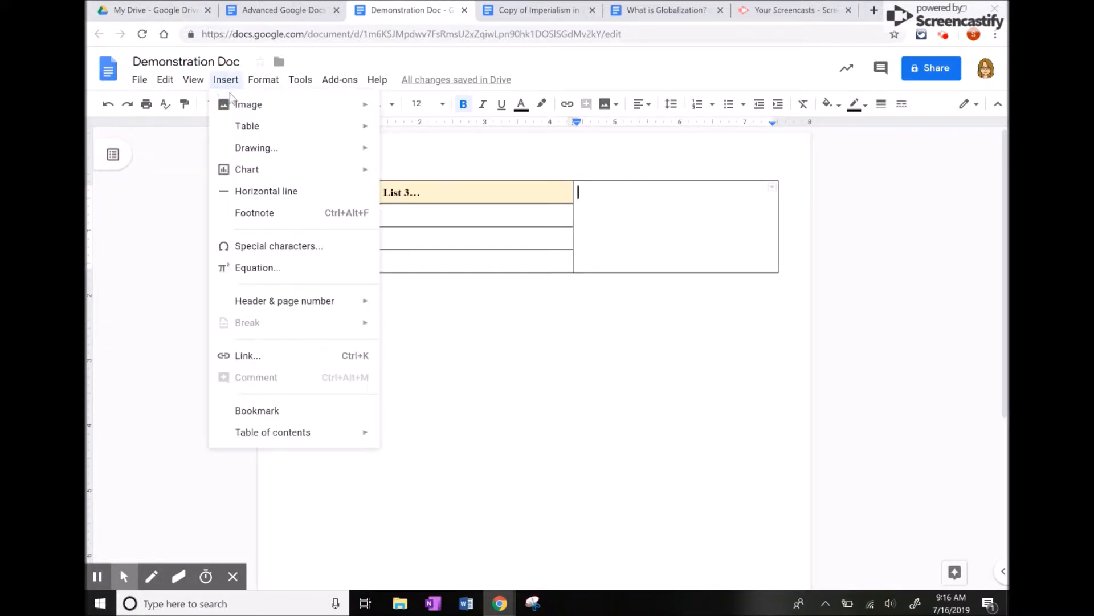
pyautogui.moveTo(240, 104)
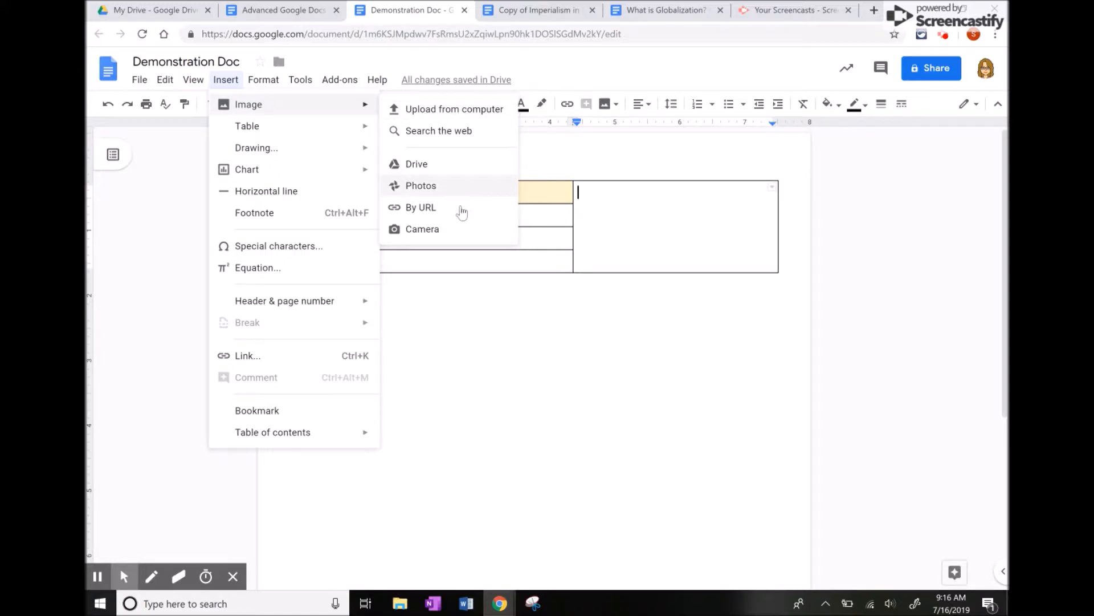
pyautogui.click(410, 134)
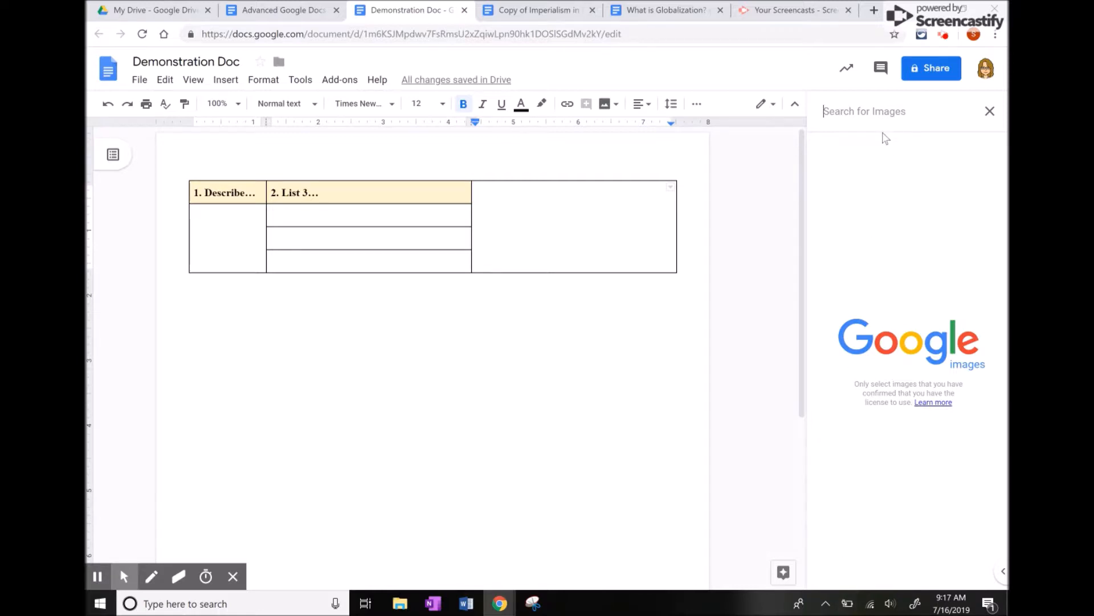
pyautogui.click(884, 109)
pyautogui.write('beach')
pyautogui.press('Return')
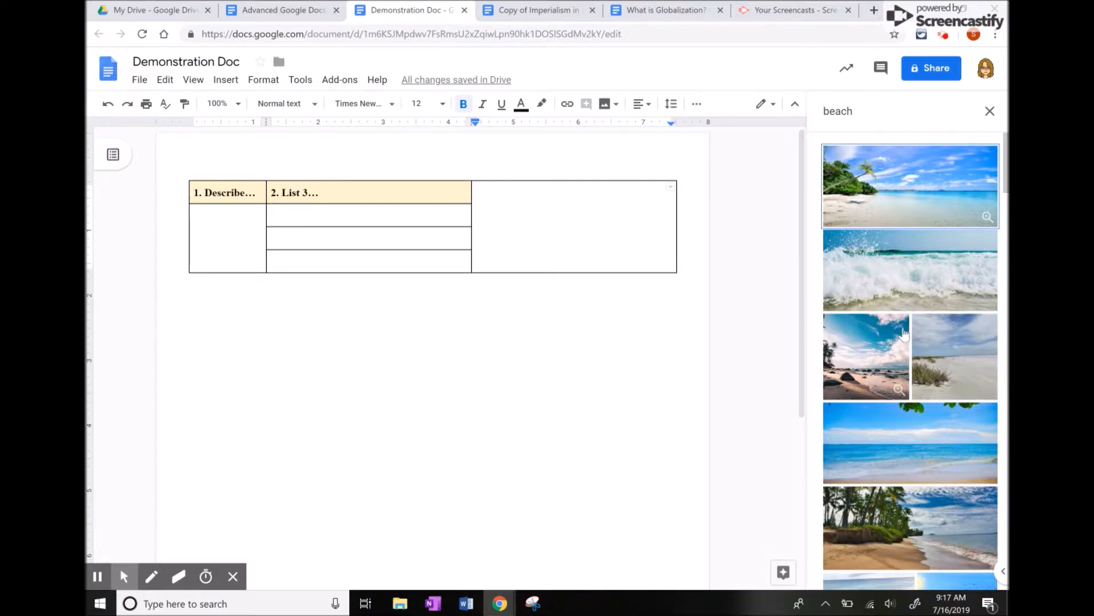
# Insert the beach picture with palm trees and a sandy shoreline into the merged cell.
pyautogui.scroll(-3, 908, 431)
pyautogui.click(870, 406)
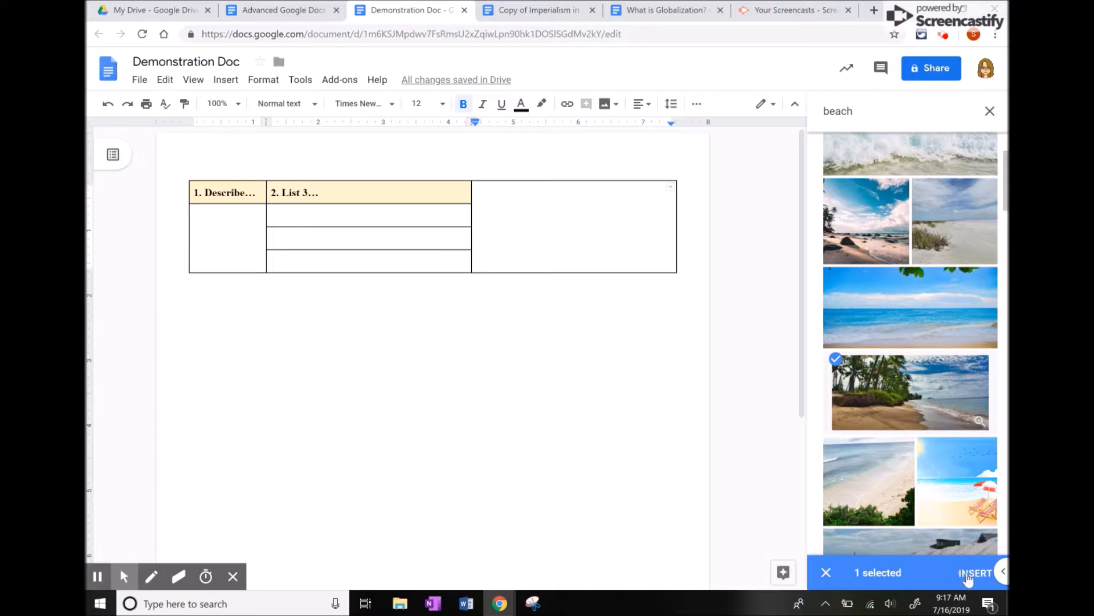
pyautogui.click(967, 574)
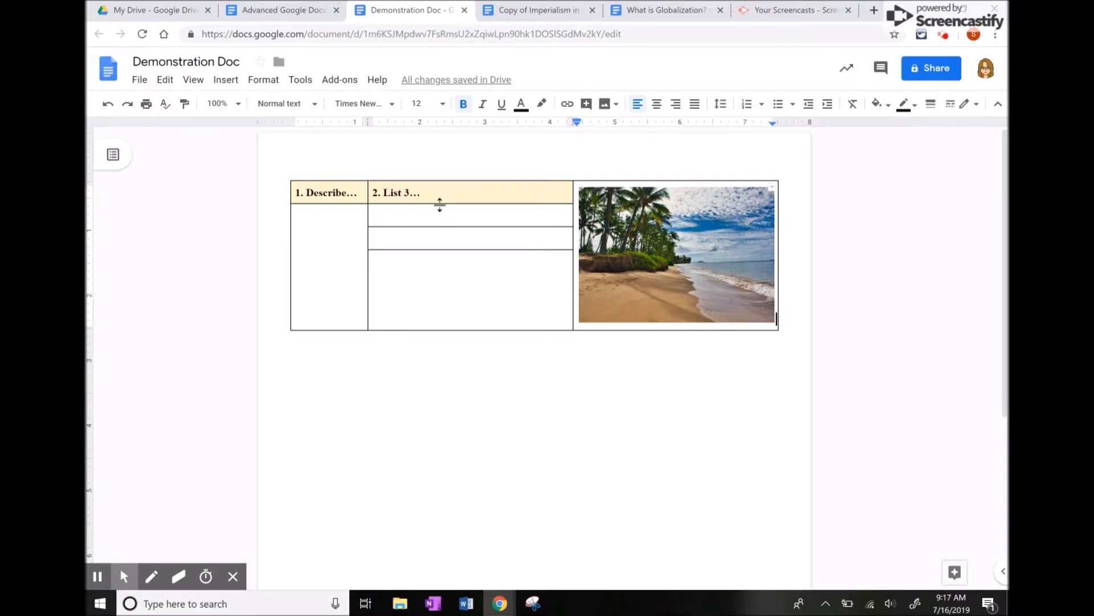
# Distribute the three rows beneath the "2. List 3…" header evenly in height.
pyautogui.click(489, 214)
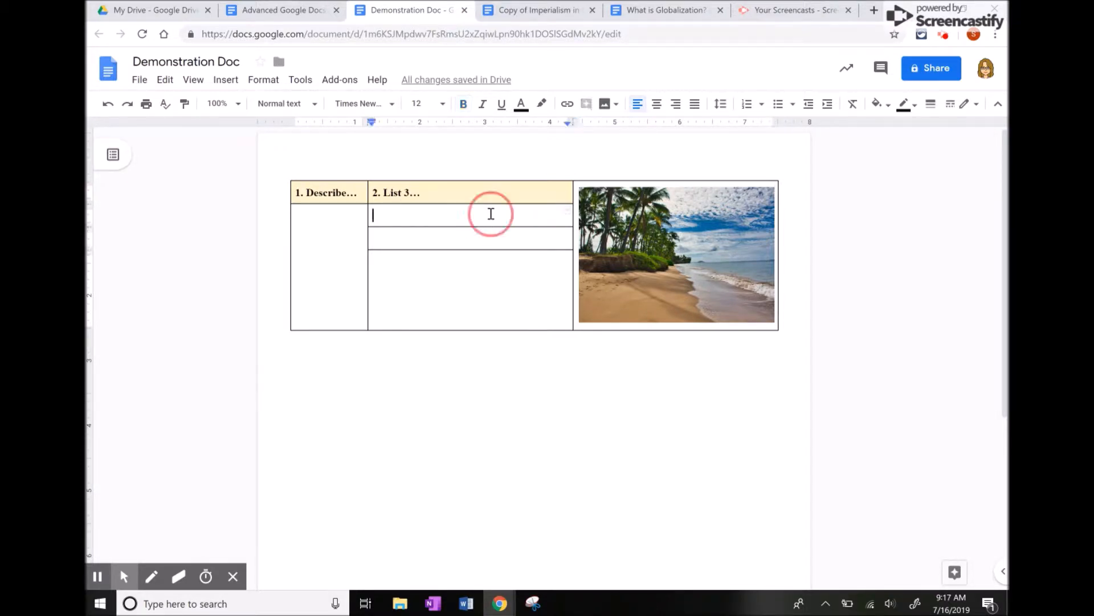
pyautogui.click(488, 239)
pyautogui.click(474, 274)
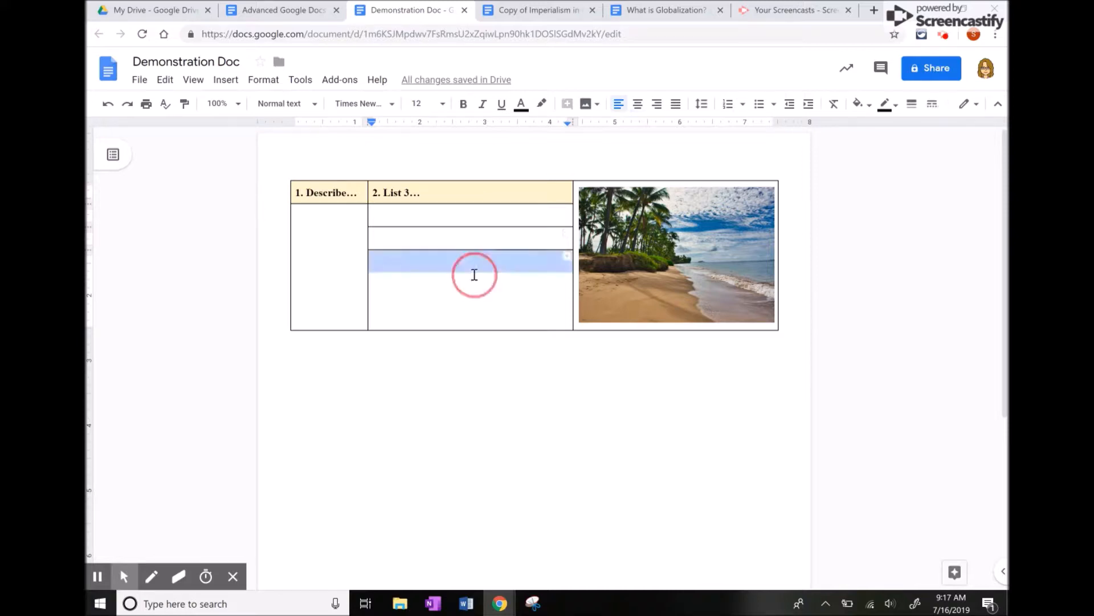
pyautogui.click(475, 279)
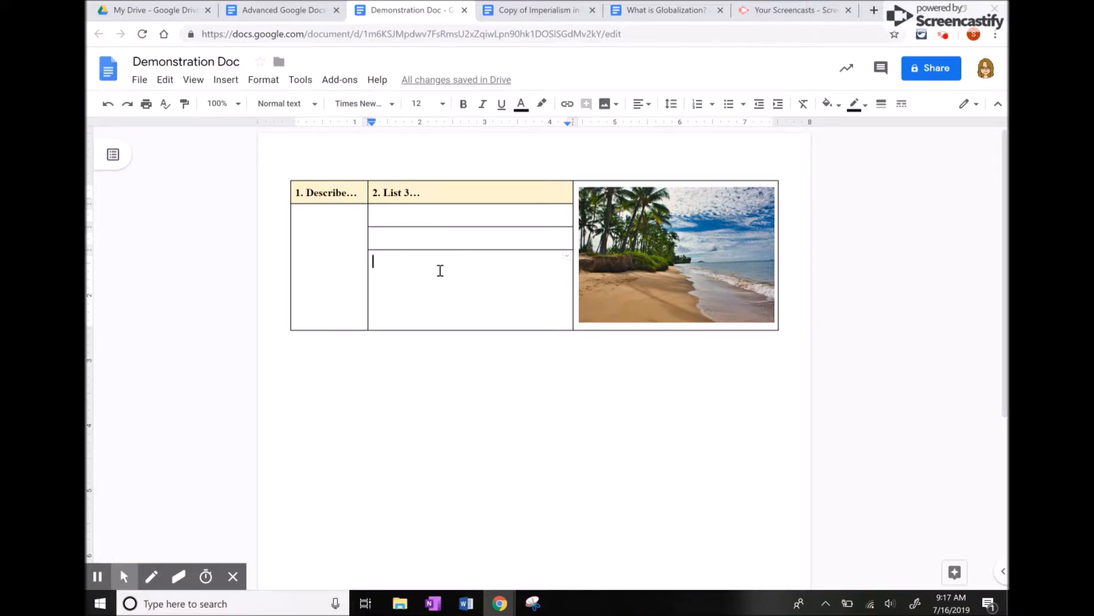
pyautogui.moveTo(446, 215); pyautogui.dragTo(455, 270)
pyautogui.rightClick(474, 245)
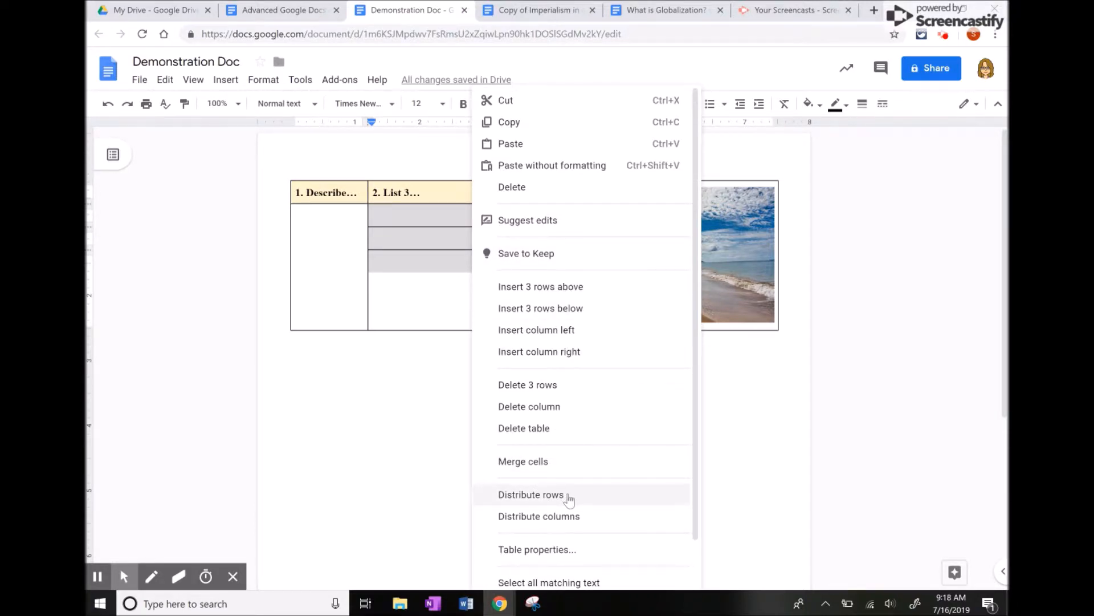
pyautogui.click(518, 494)
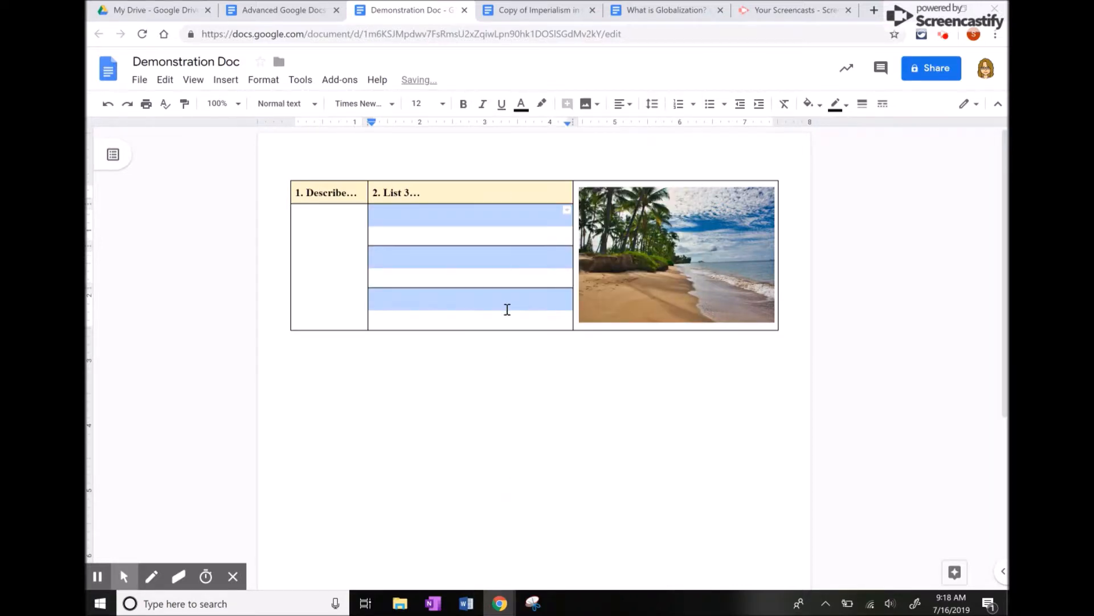
pyautogui.click(497, 234)
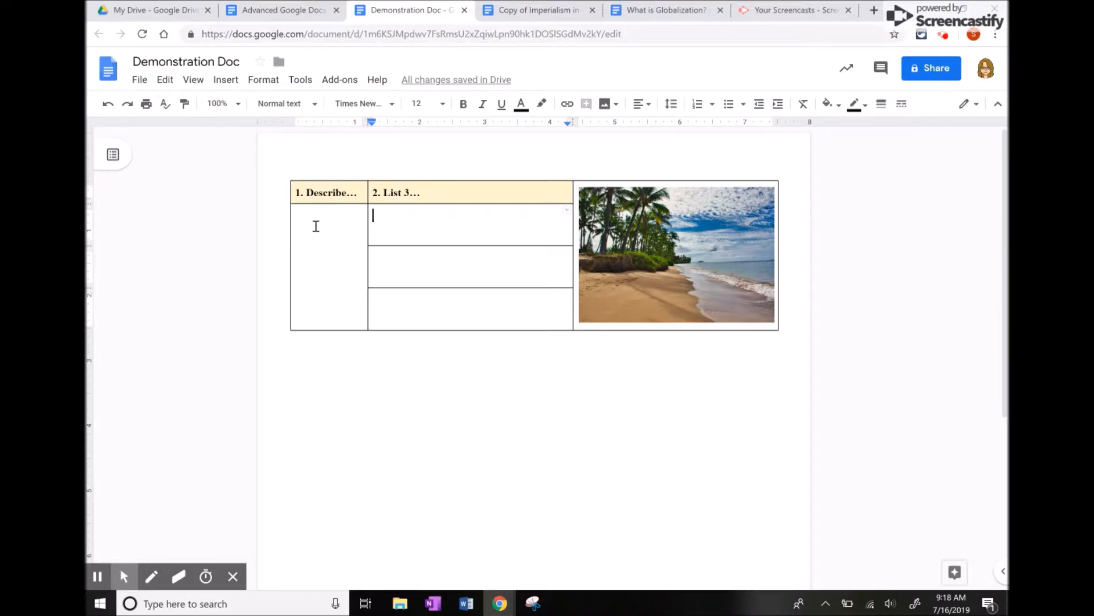
# Distribute the "1. Describe…" and "2. List 3…" columns evenly, and shift their divider slightly to narrow the "1. Describe…" column.
pyautogui.doubleClick(346, 234)
pyautogui.moveTo(379, 237); pyautogui.dragTo(412, 237)
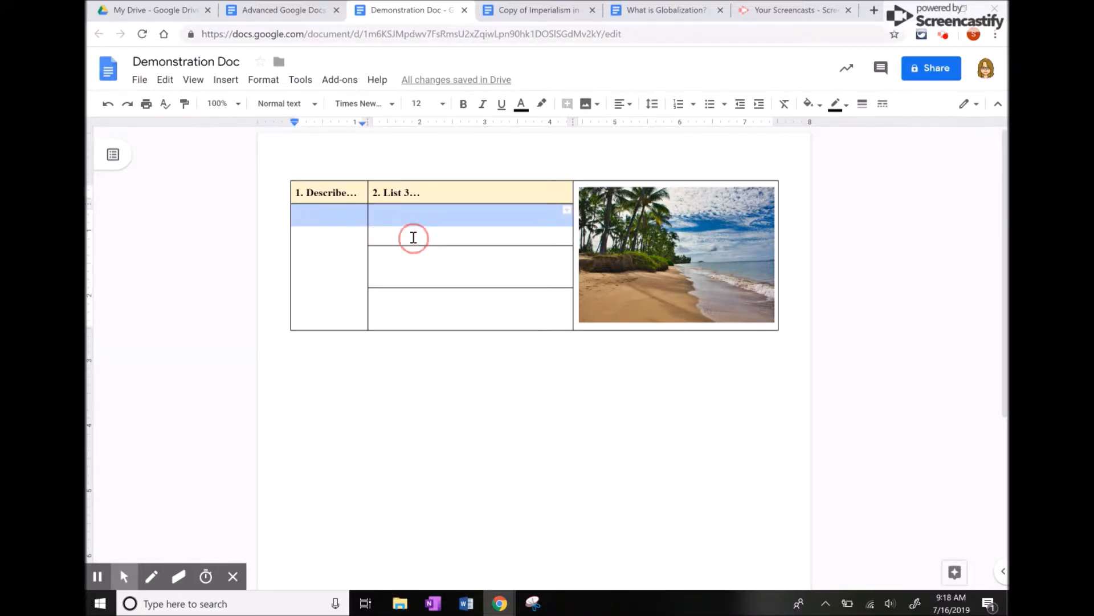
pyautogui.rightClick(443, 231)
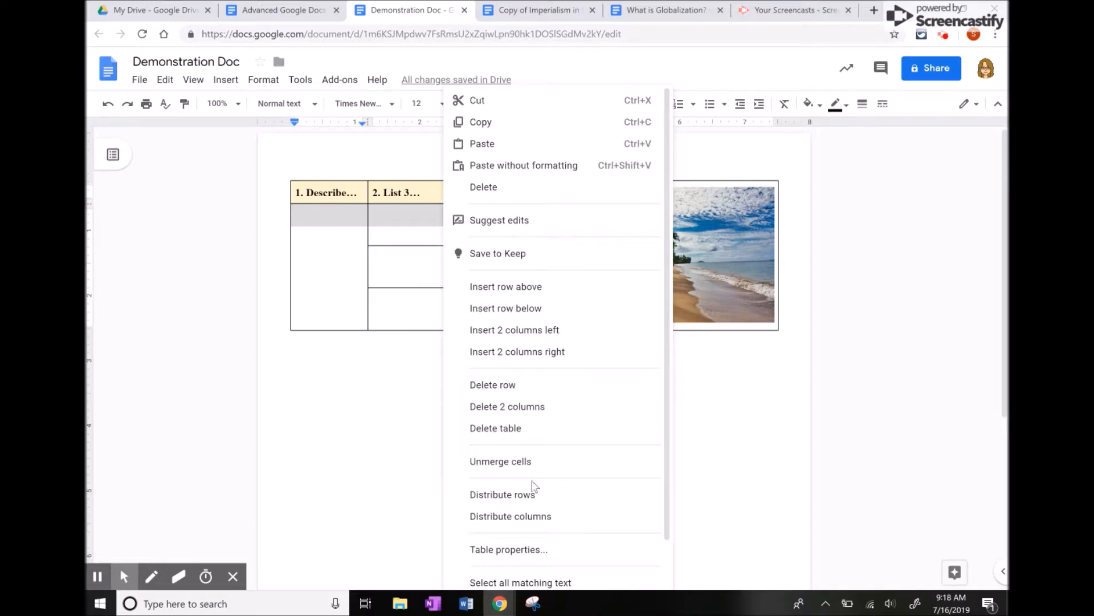
pyautogui.click(517, 525)
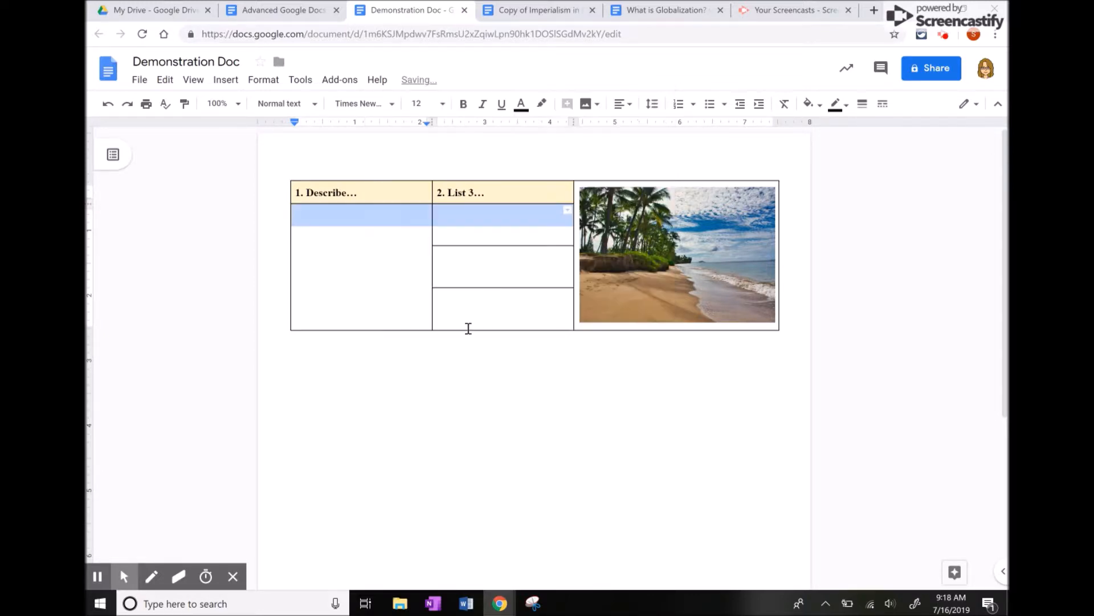
pyautogui.click(503, 379)
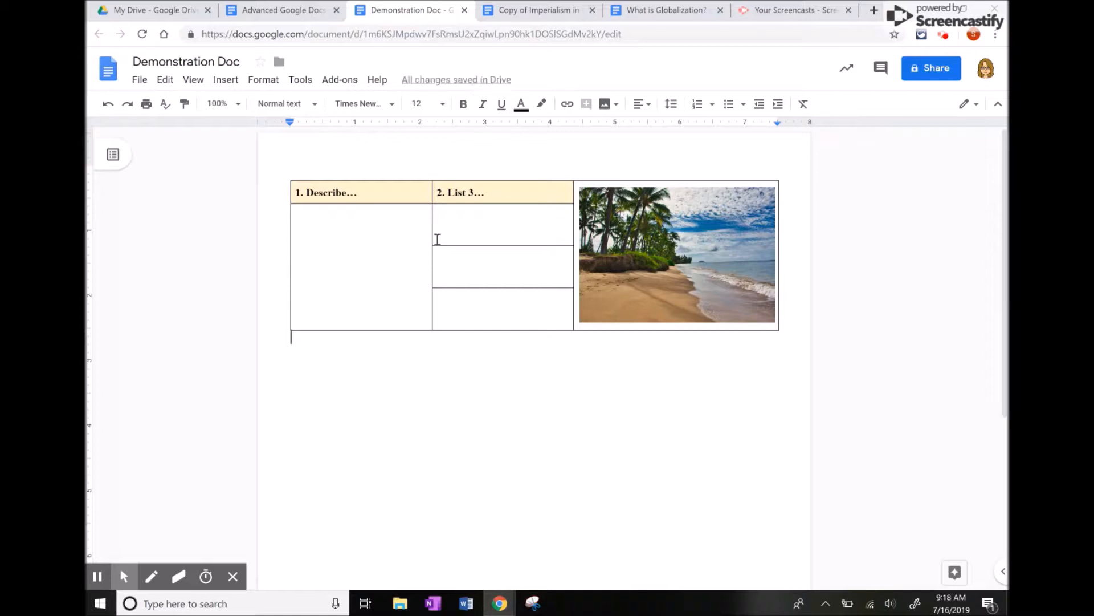
pyautogui.moveTo(429, 223); pyautogui.dragTo(410, 228)
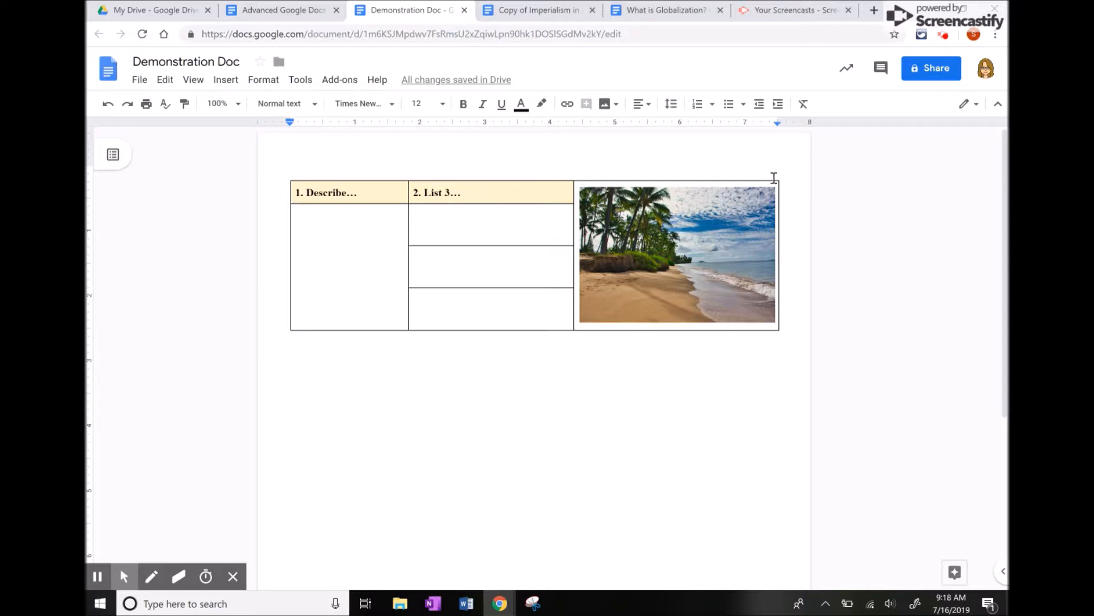
# Select the top, bottom and all right border segments of the image cell and set their colour to white.
pyautogui.click(639, 179)
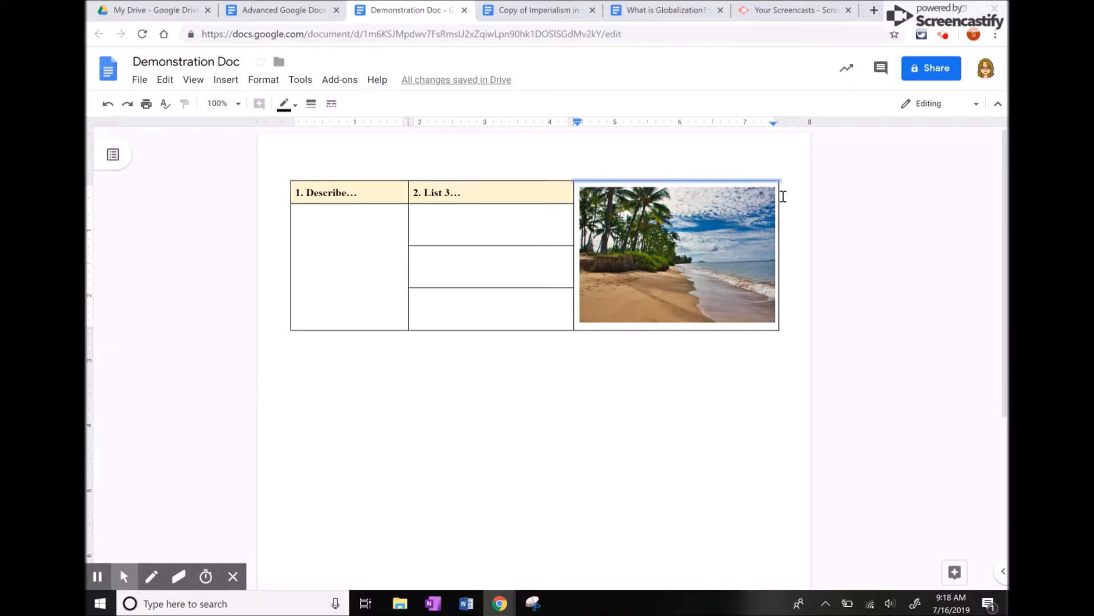
pyautogui.keyDown('ctrl'); pyautogui.click(628, 331); pyautogui.keyUp('ctrl')
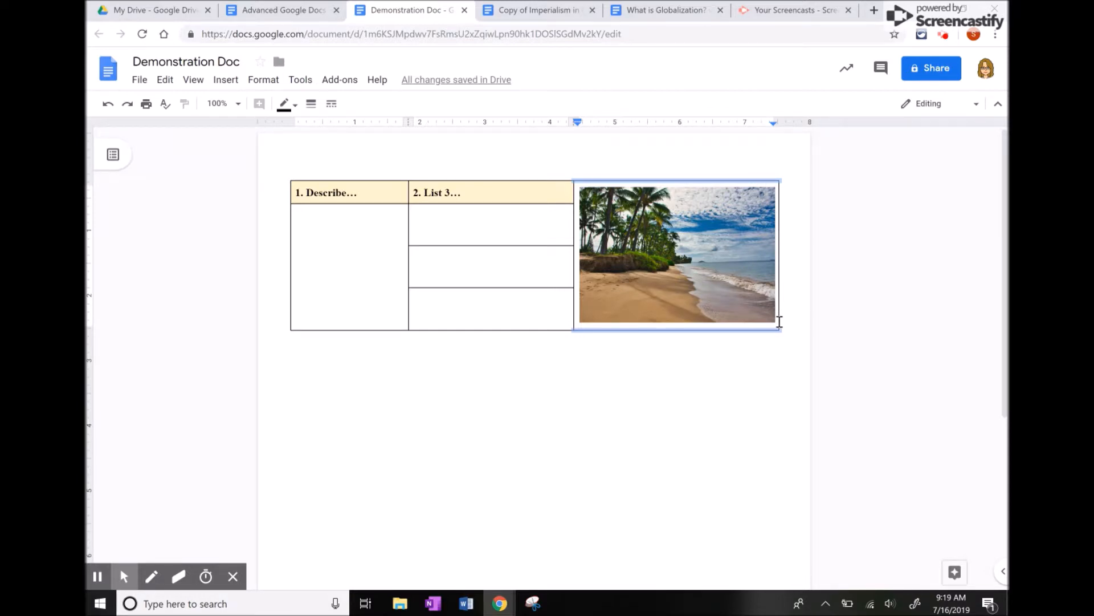
pyautogui.keyDown('ctrl'); pyautogui.click(779, 267); pyautogui.keyUp('ctrl')
pyautogui.keyDown('ctrl'); pyautogui.click(780, 231); pyautogui.keyUp('ctrl')
pyautogui.keyDown('ctrl'); pyautogui.click(780, 192); pyautogui.keyUp('ctrl')
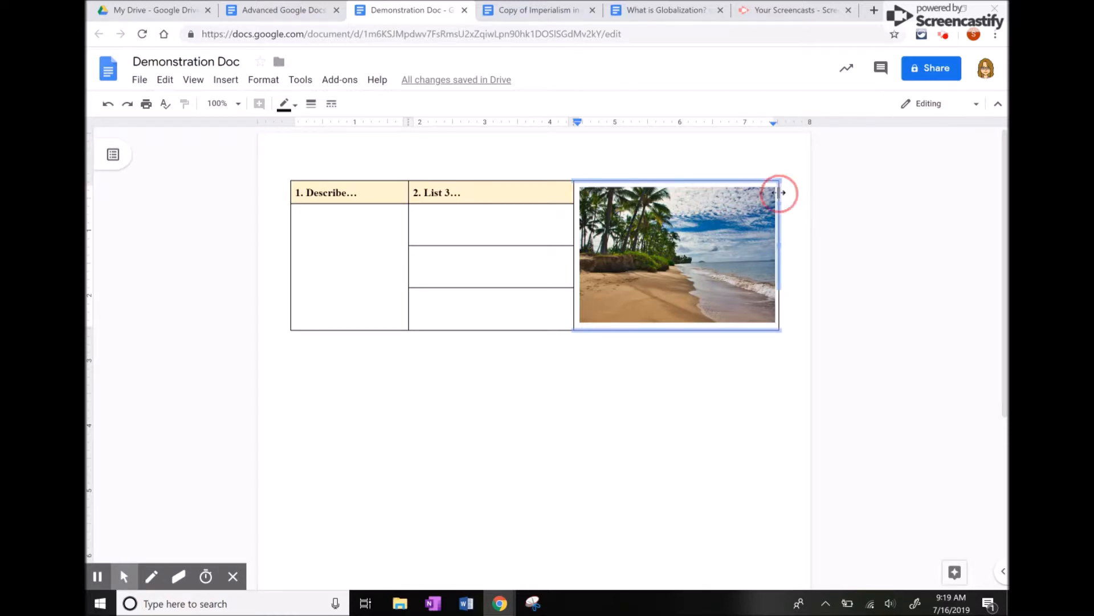
pyautogui.keyDown('ctrl'); pyautogui.click(779, 302); pyautogui.keyUp('ctrl')
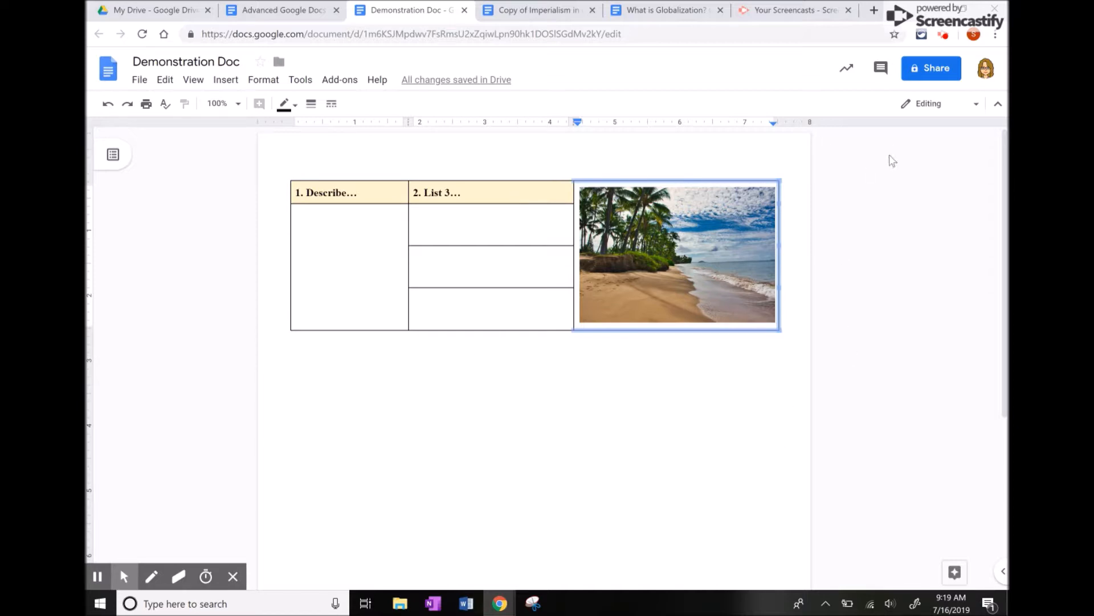
pyautogui.click(286, 108)
pyautogui.click(401, 127)
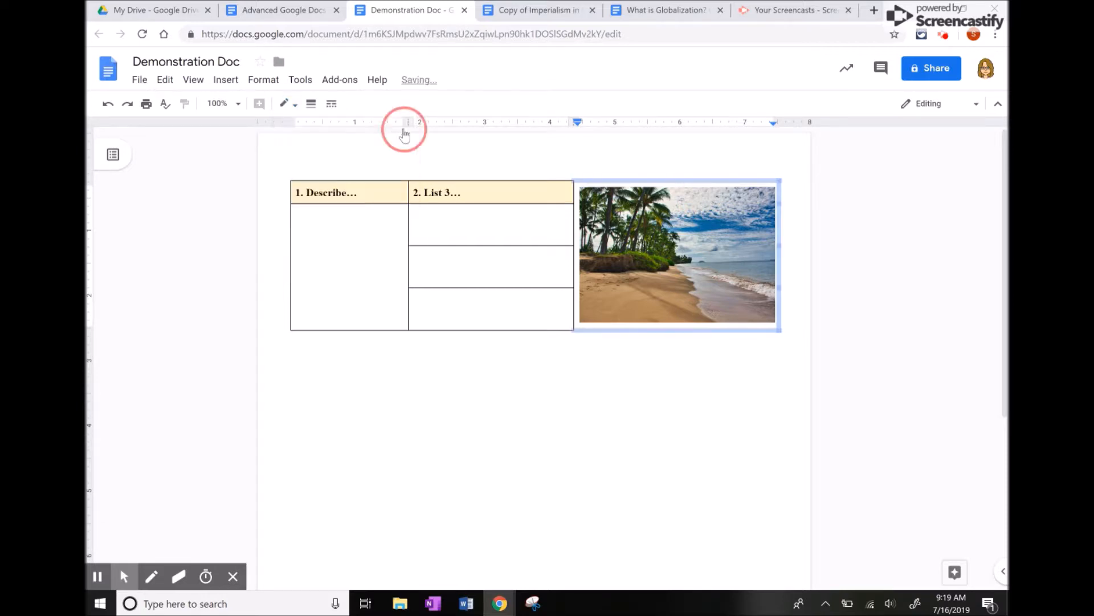
pyautogui.click(571, 369)
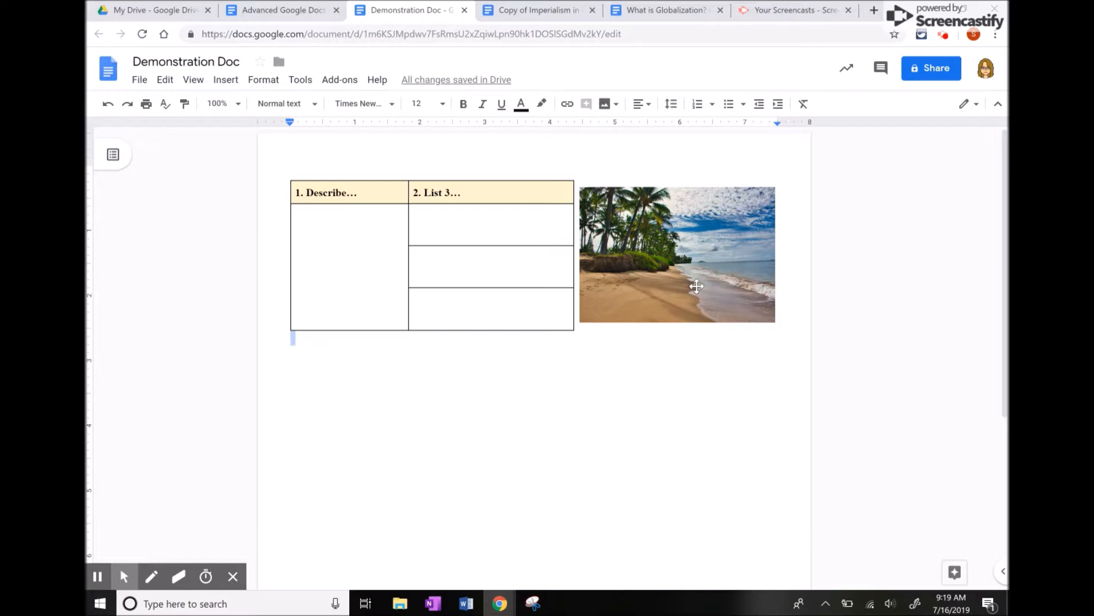
# Delete the beach image from the third-column cell and select the empty cell.
pyautogui.click(677, 251)
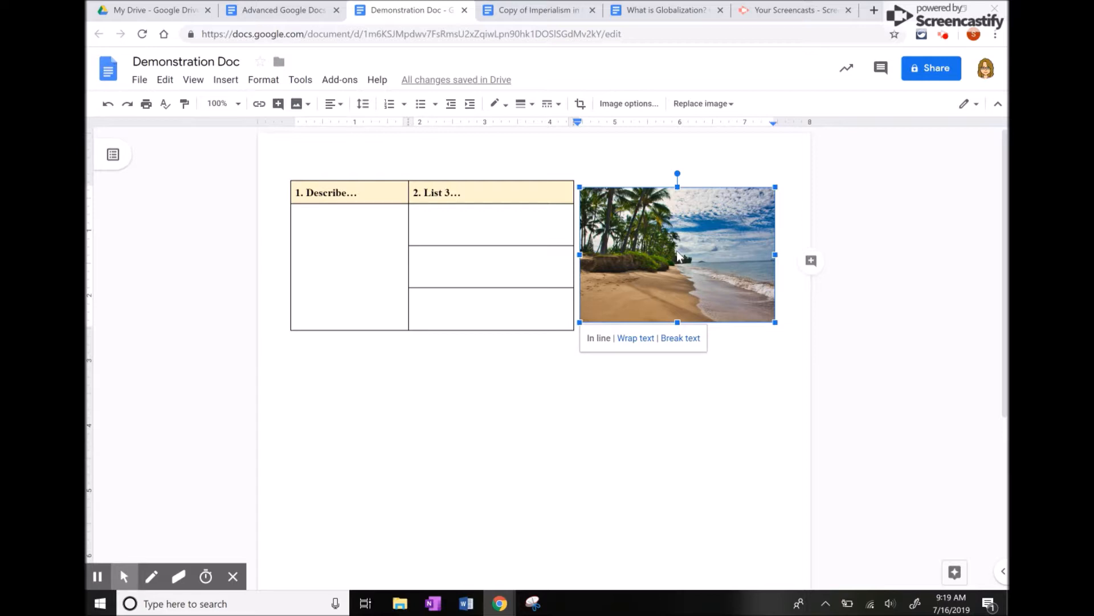
pyautogui.press('Delete')
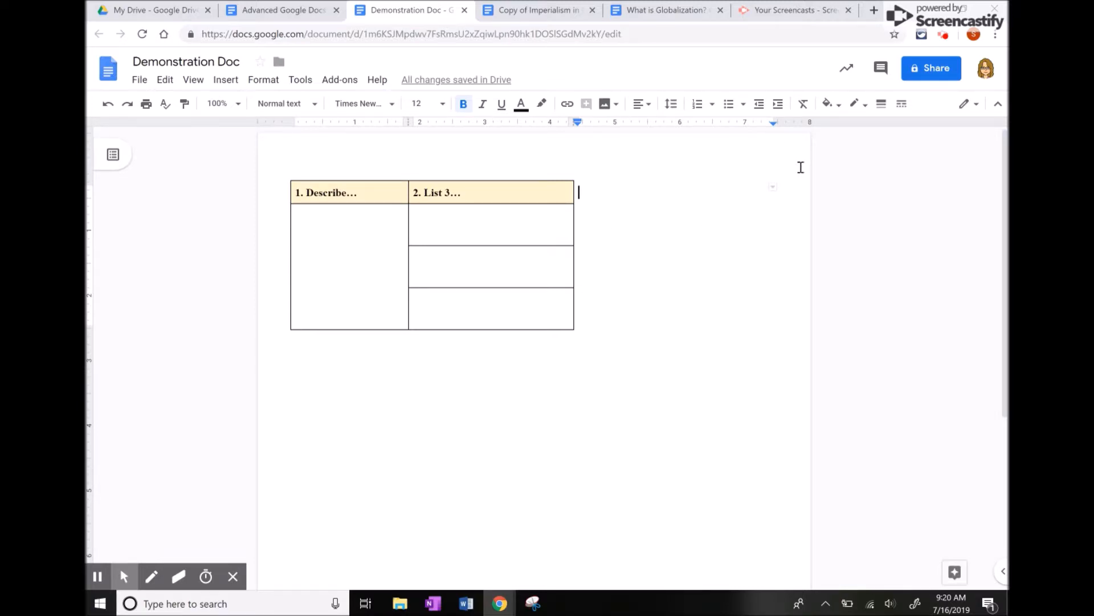
pyautogui.click(590, 181)
pyautogui.click(640, 204)
pyautogui.moveTo(630, 202); pyautogui.dragTo(718, 196)
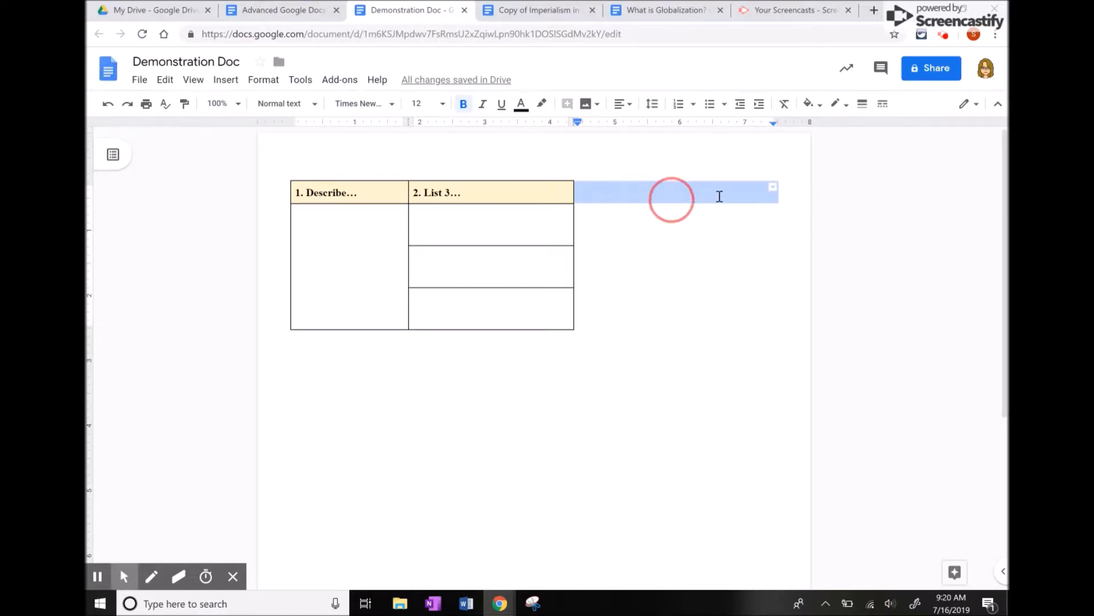
# Start a new drawing in the empty third-column cell of the table.
pyautogui.click(618, 212)
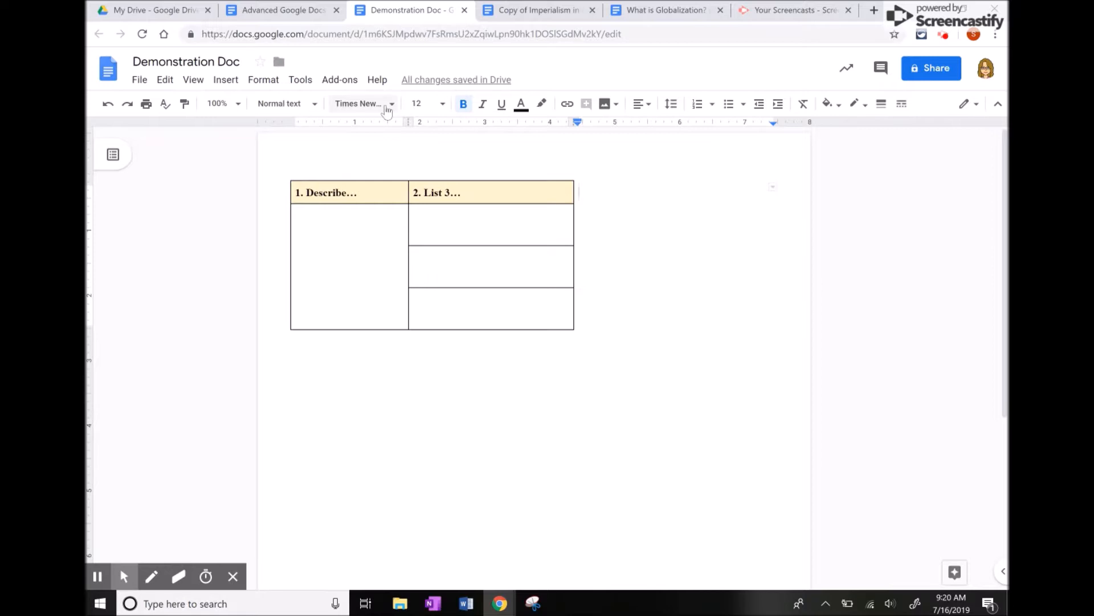
pyautogui.click(228, 81)
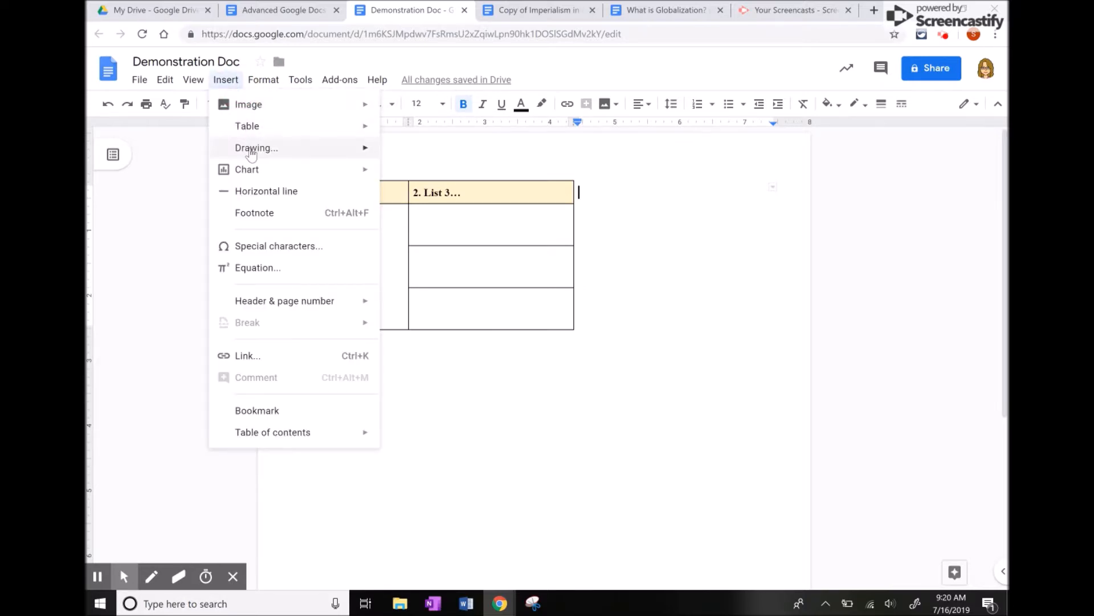
pyautogui.moveTo(255, 156)
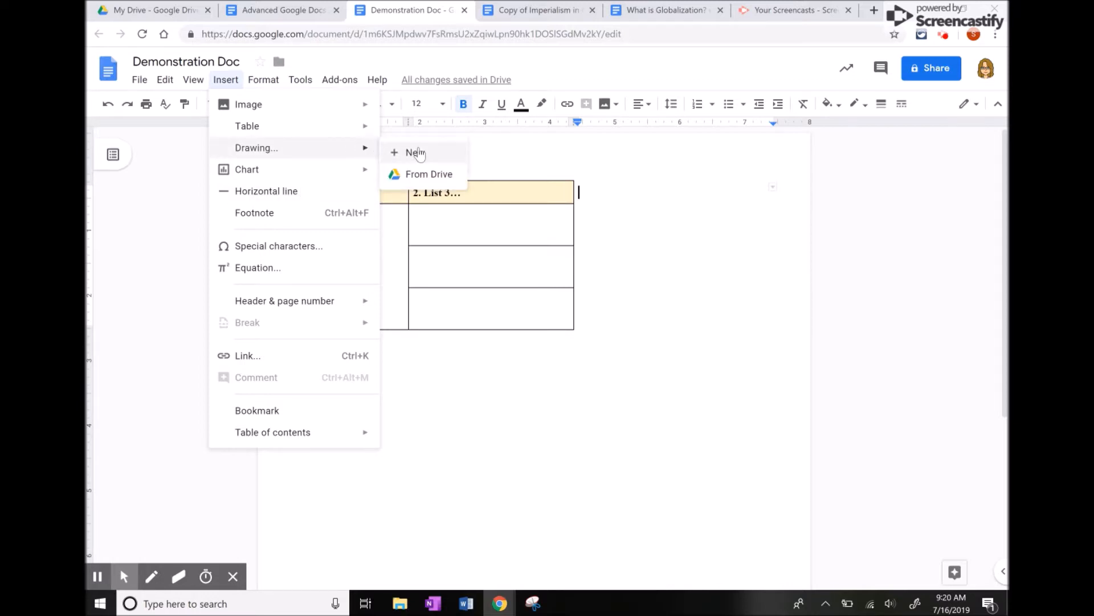
pyautogui.click(391, 152)
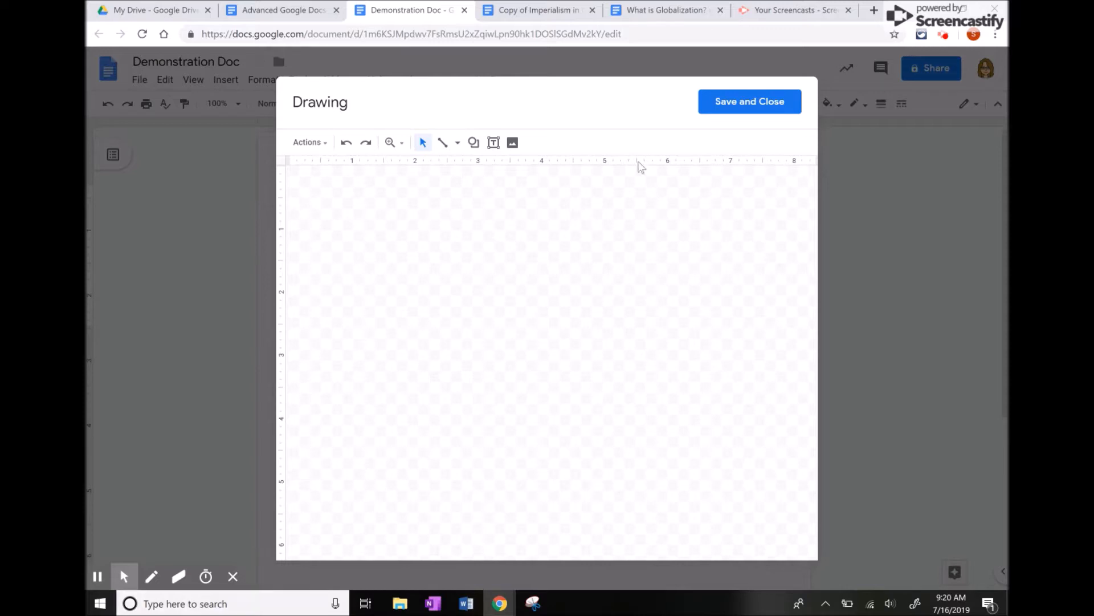
# Search the web for "beach" images and insert the palm-lined beach photo into the drawing.
pyautogui.click(513, 144)
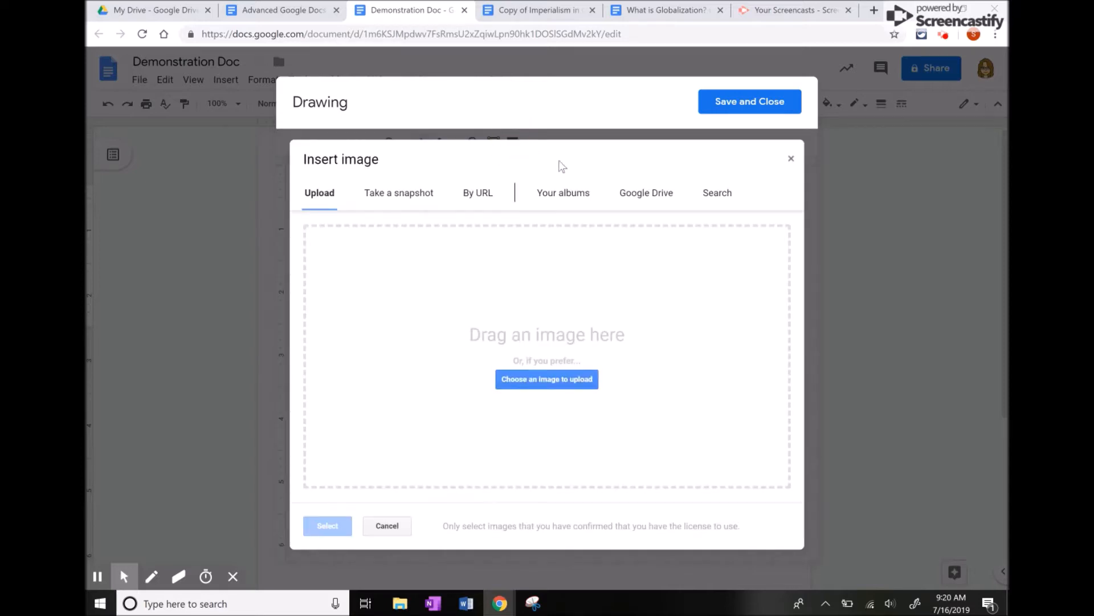
pyautogui.click(710, 196)
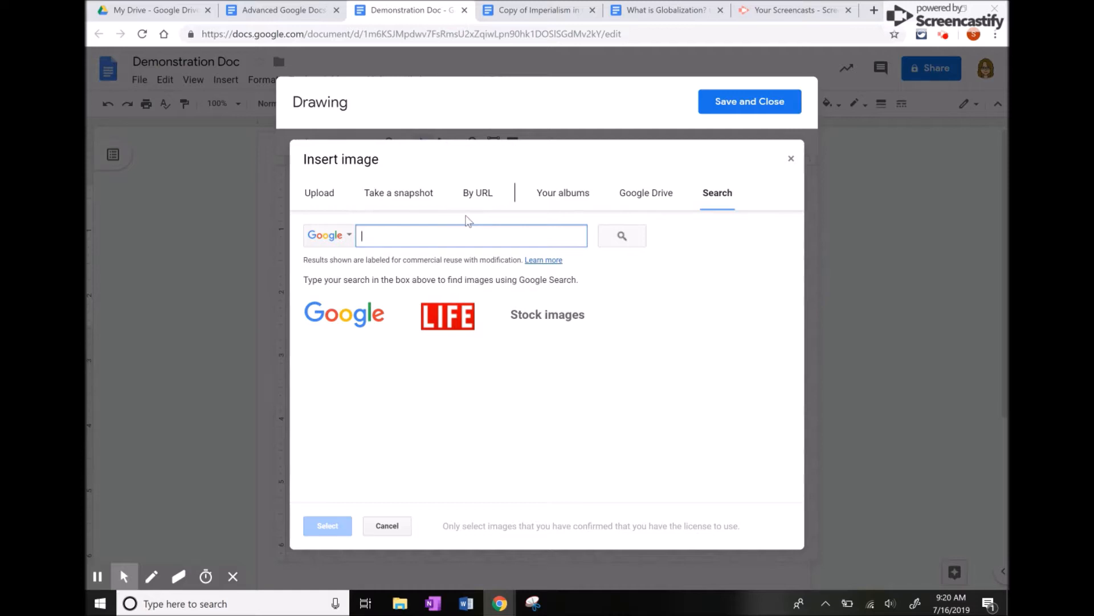
pyautogui.write('beach')
pyautogui.press('Return')
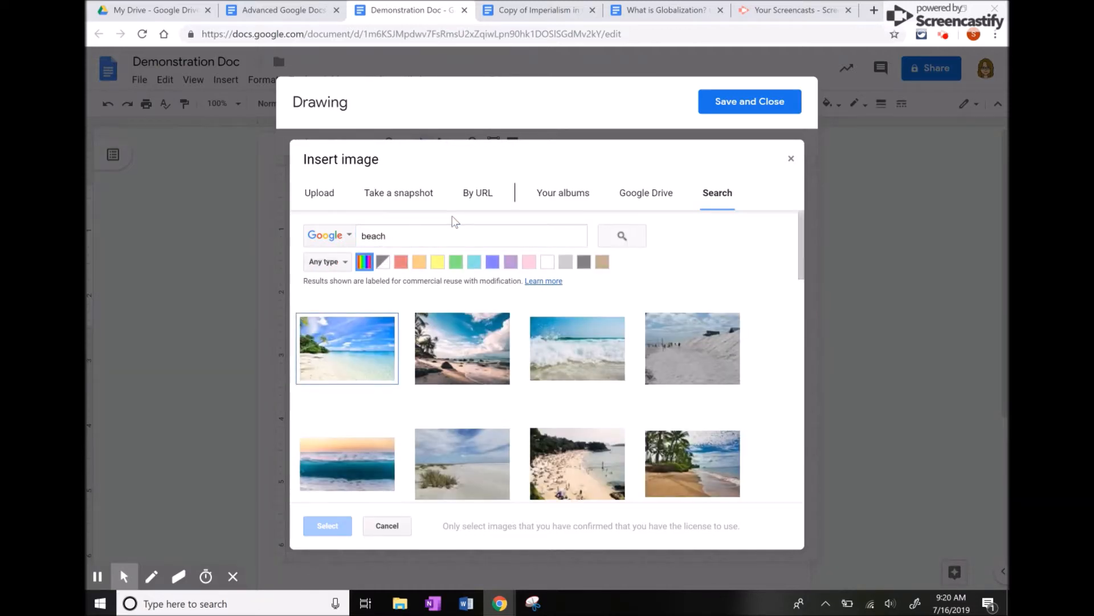
pyautogui.click(671, 477)
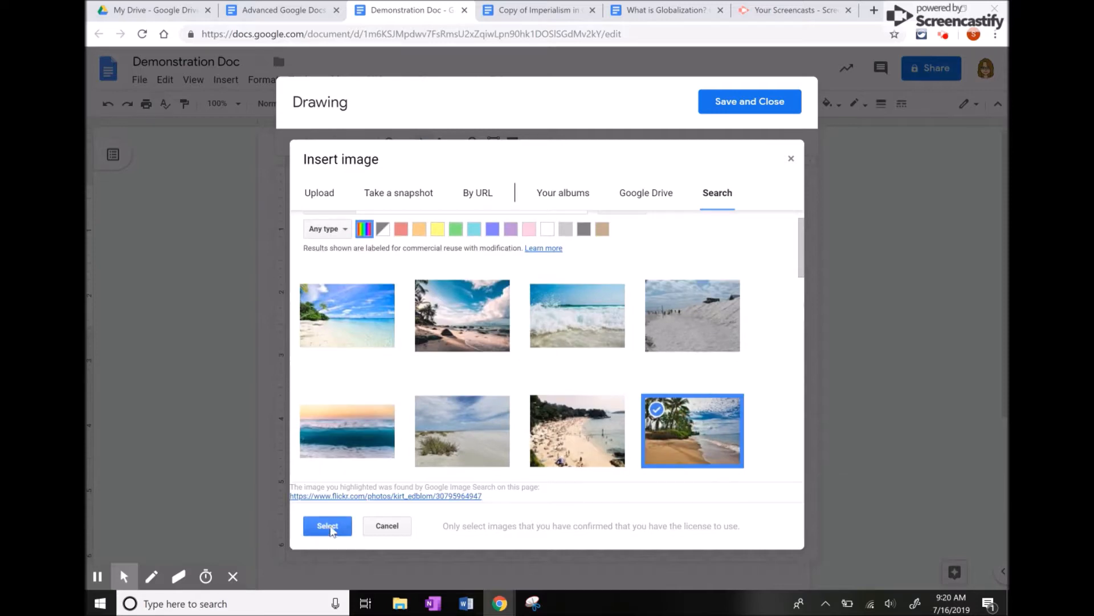
pyautogui.click(328, 526)
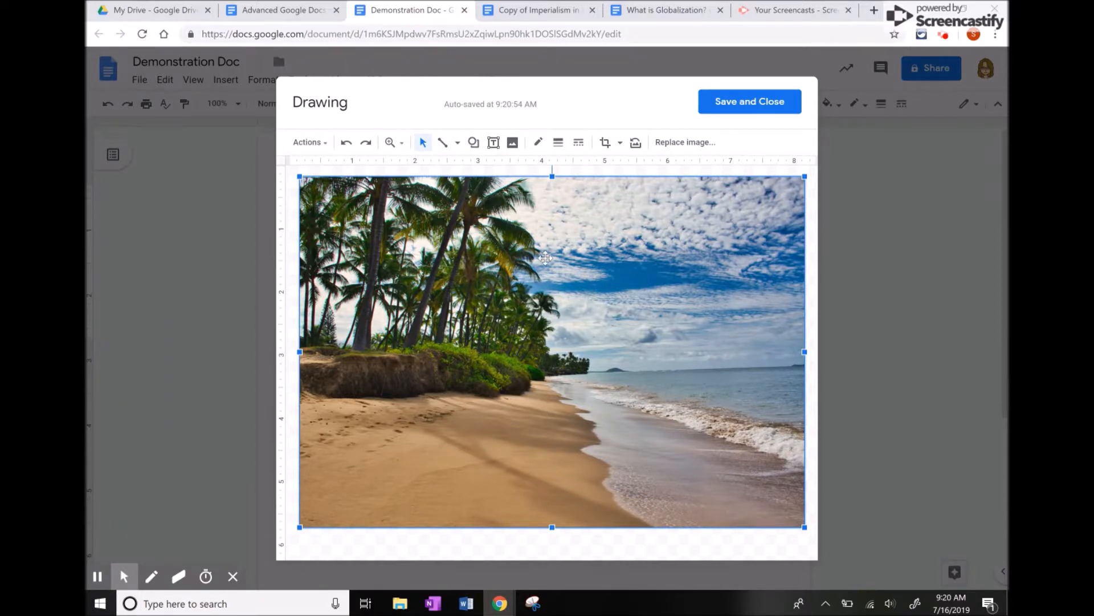
pyautogui.click(581, 553)
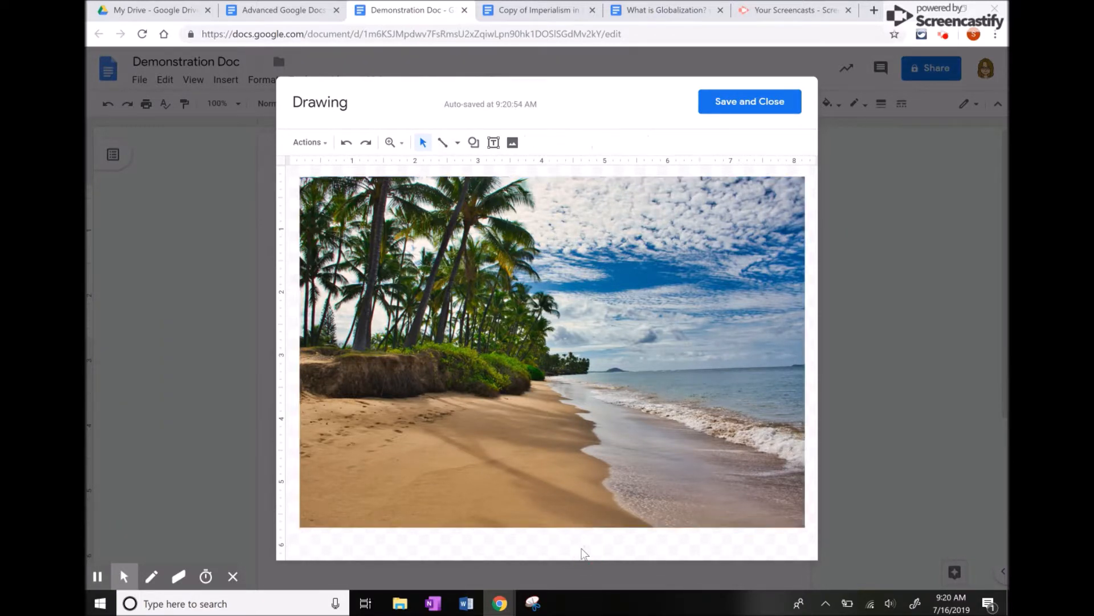
# Draw an ellipse about 3 inches wide and 1.6 inches tall over the sand in the middle of the beach photo.
pyautogui.click(474, 142)
pyautogui.moveTo(495, 168)
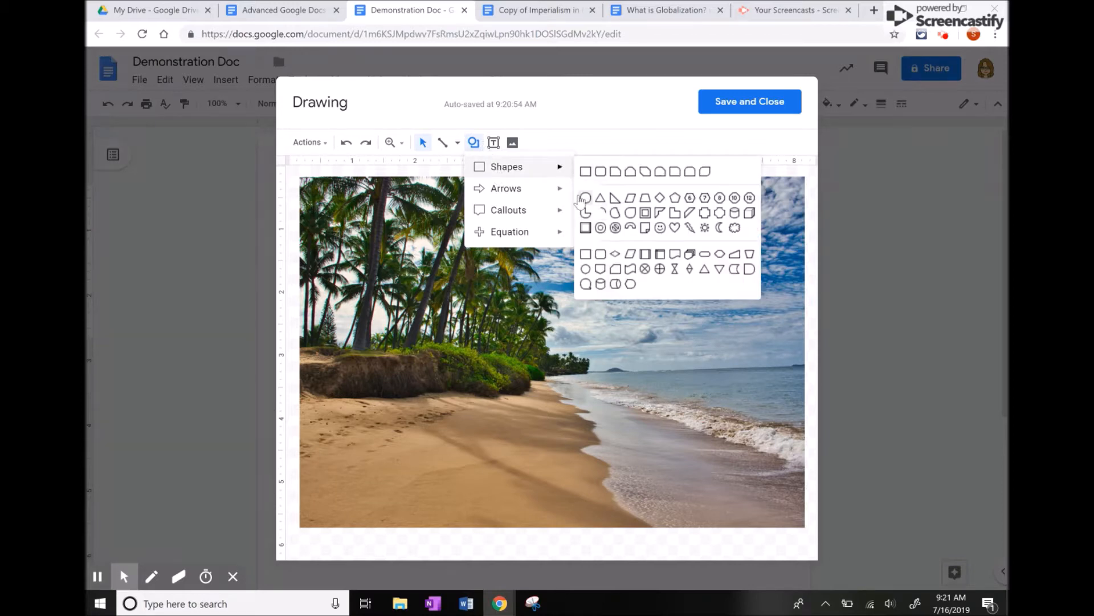
pyautogui.click(586, 198)
pyautogui.moveTo(414, 369); pyautogui.dragTo(608, 472)
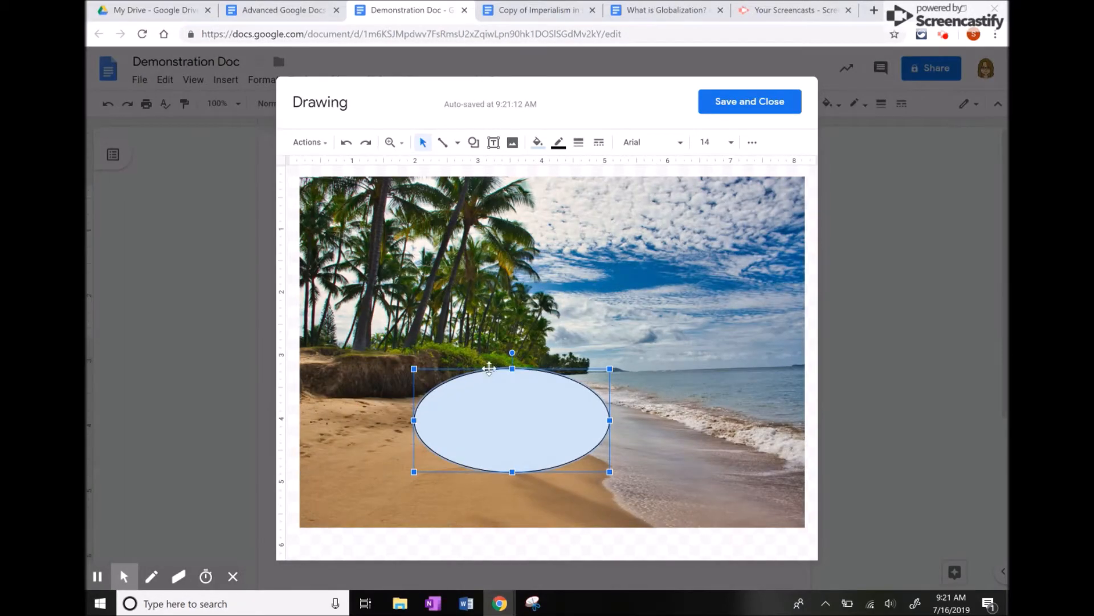
# Make the ellipse's fill transparent and give it a red, 8px outline.
pyautogui.click(537, 143)
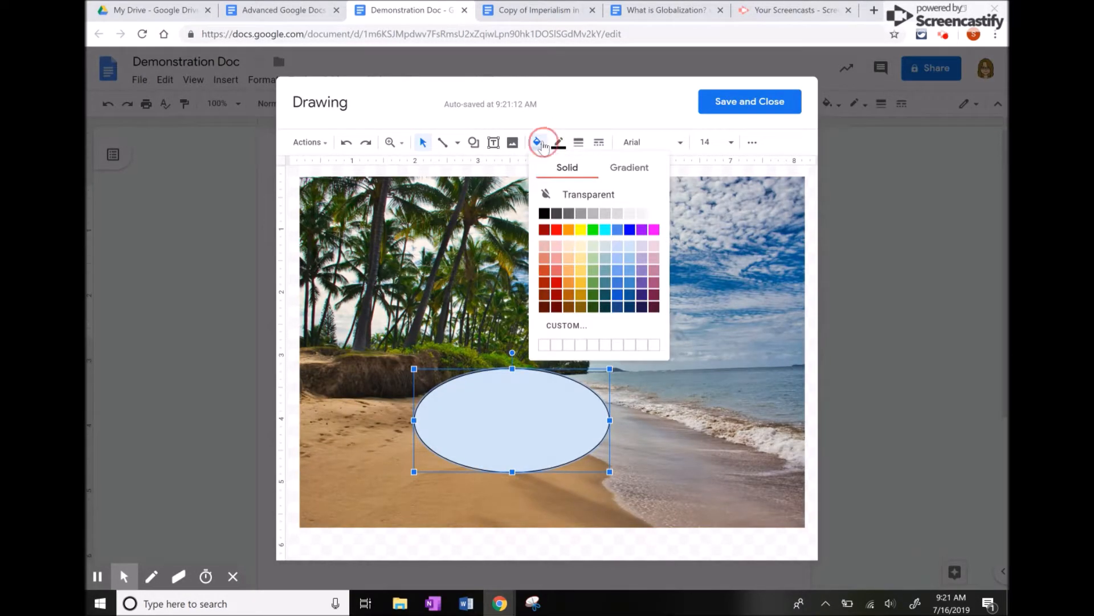
pyautogui.click(602, 197)
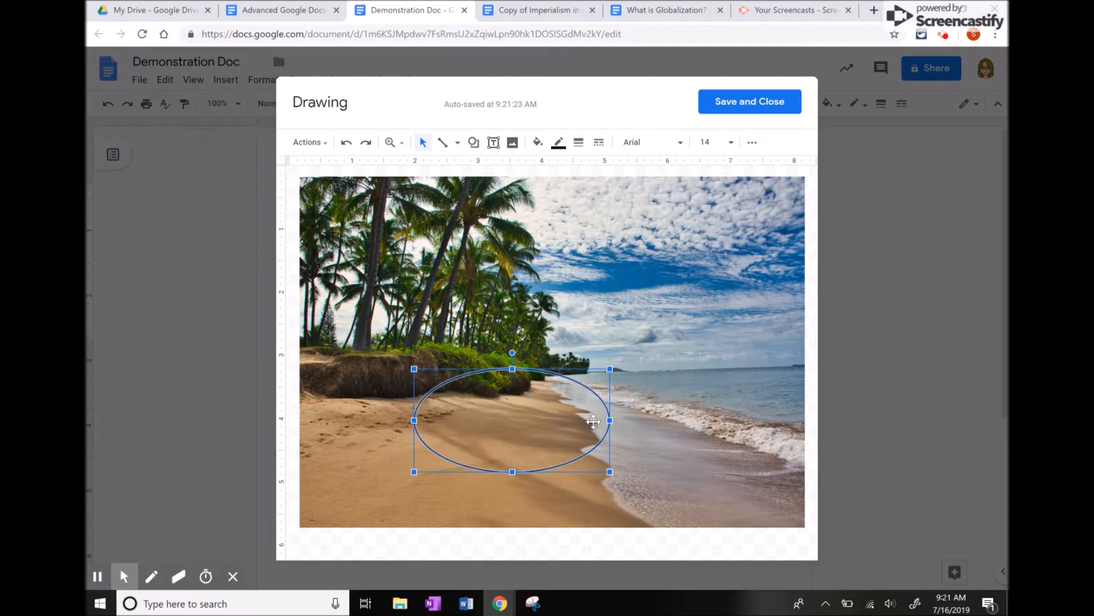
pyautogui.click(578, 143)
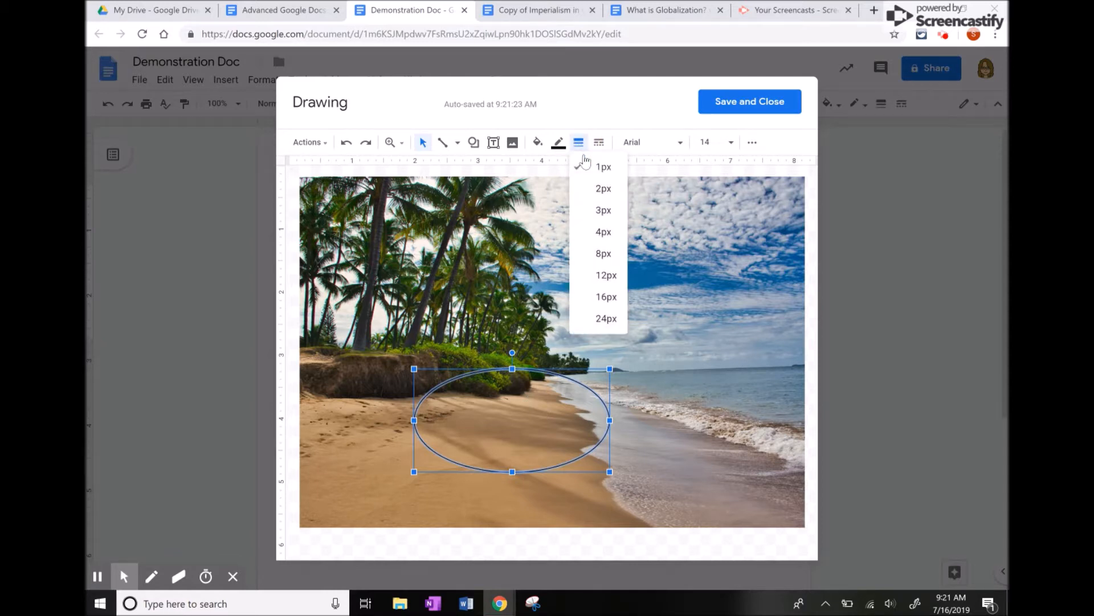
pyautogui.click(603, 254)
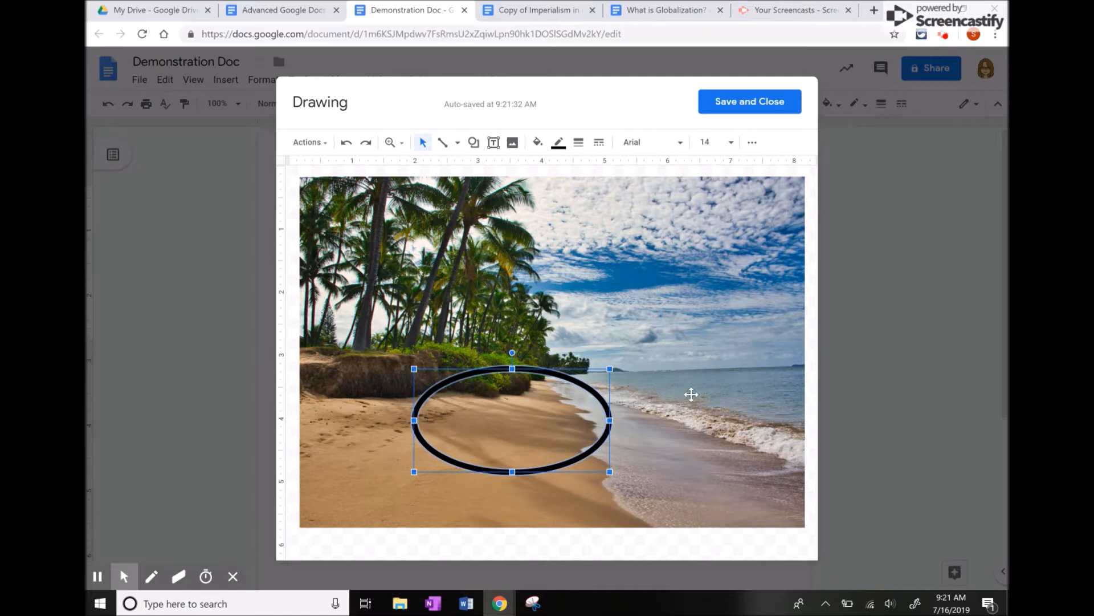
pyautogui.click(555, 152)
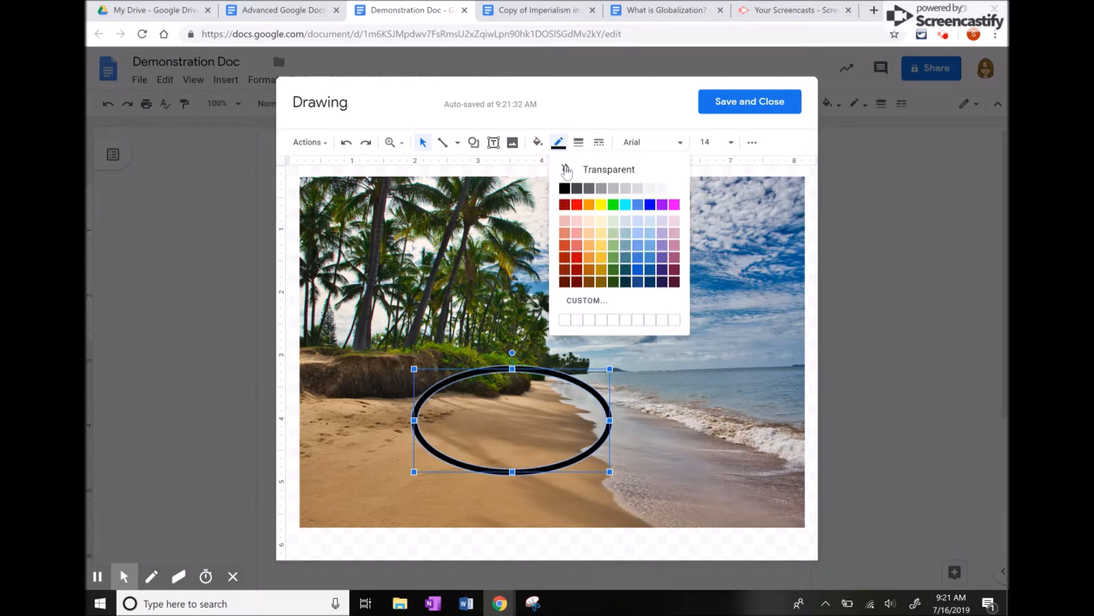
pyautogui.click(570, 208)
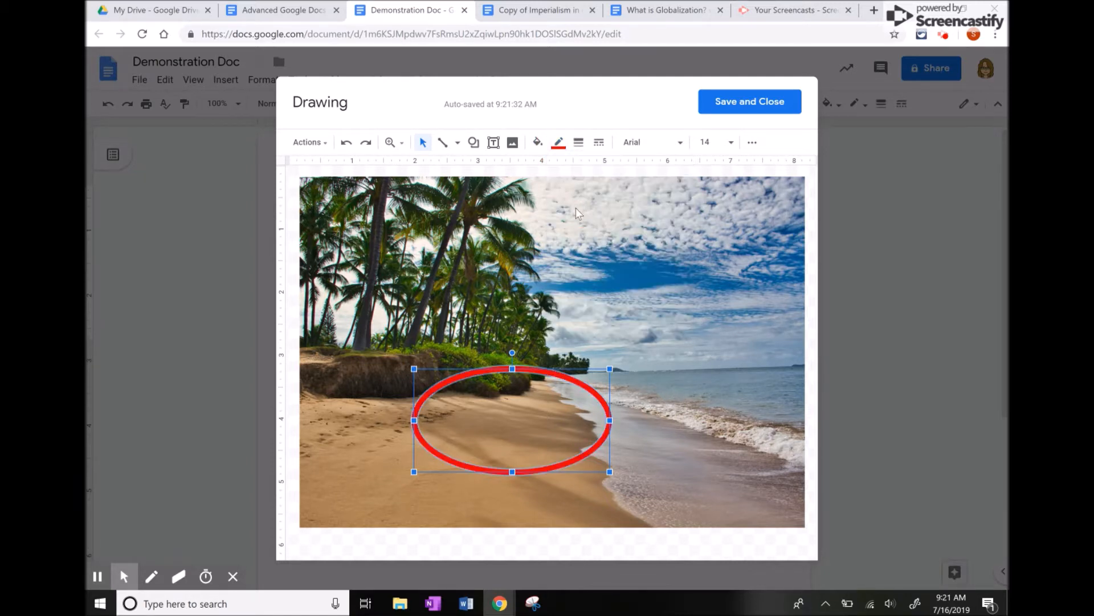
pyautogui.click(696, 281)
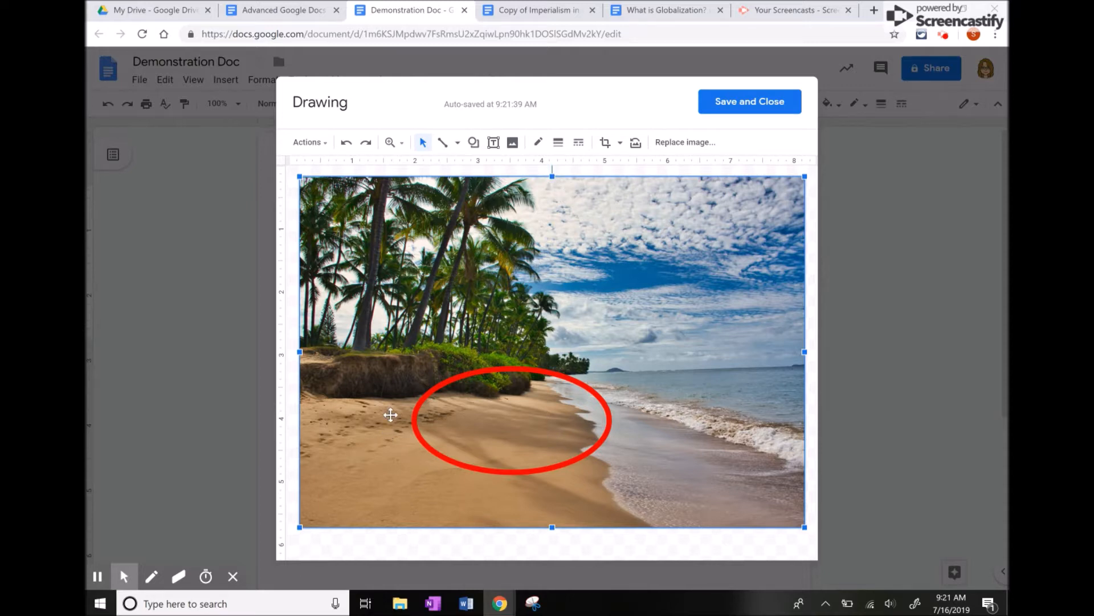
# Add a text box reading "I wish I were here" on the sand beside the red ellipse.
pyautogui.click(493, 142)
pyautogui.moveTo(314, 421); pyautogui.dragTo(402, 510)
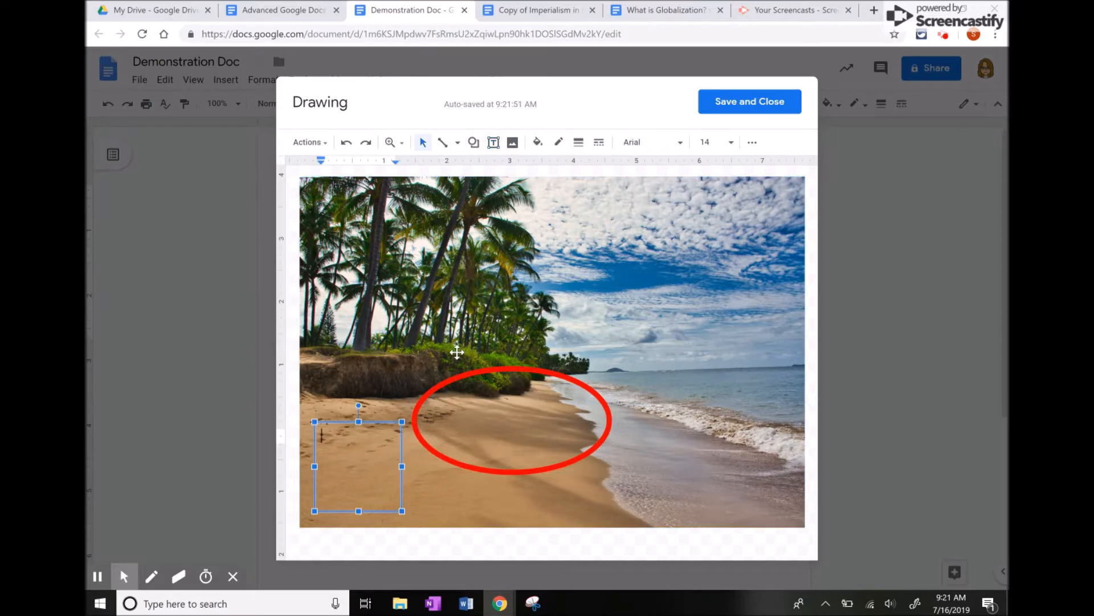
pyautogui.write('I wish I were here')
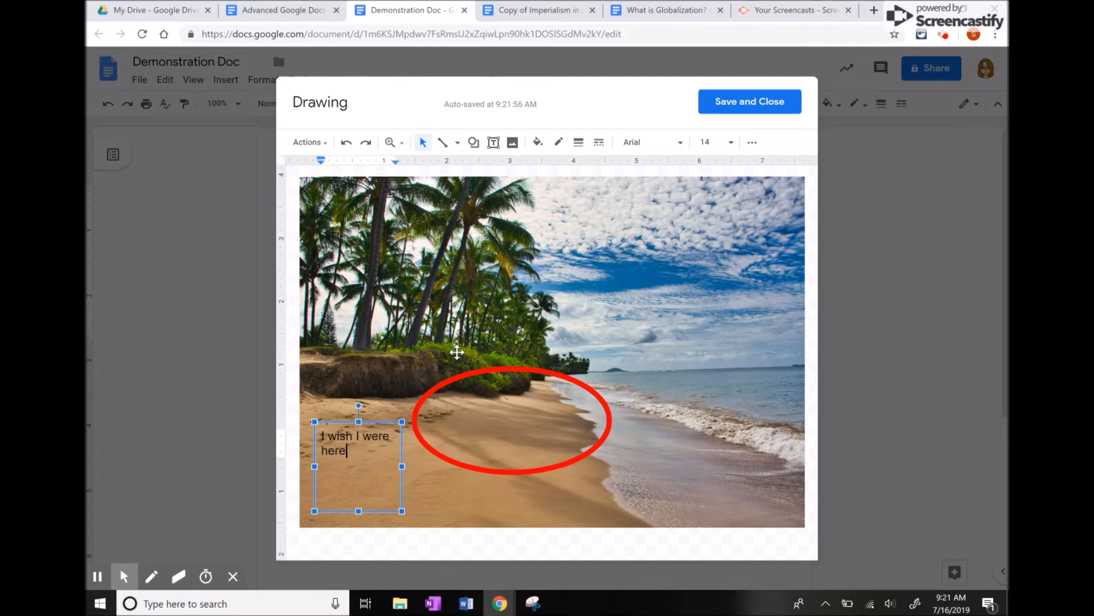
pyautogui.click(372, 423)
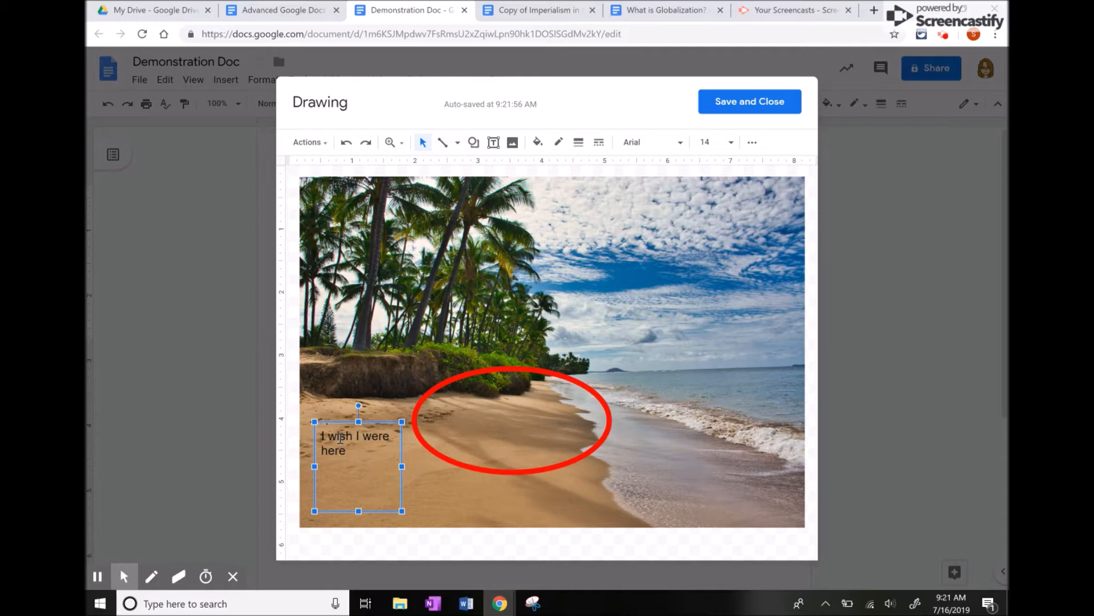
# Set the "I wish I were here" text to size 24 and bold.
pyautogui.click(732, 144)
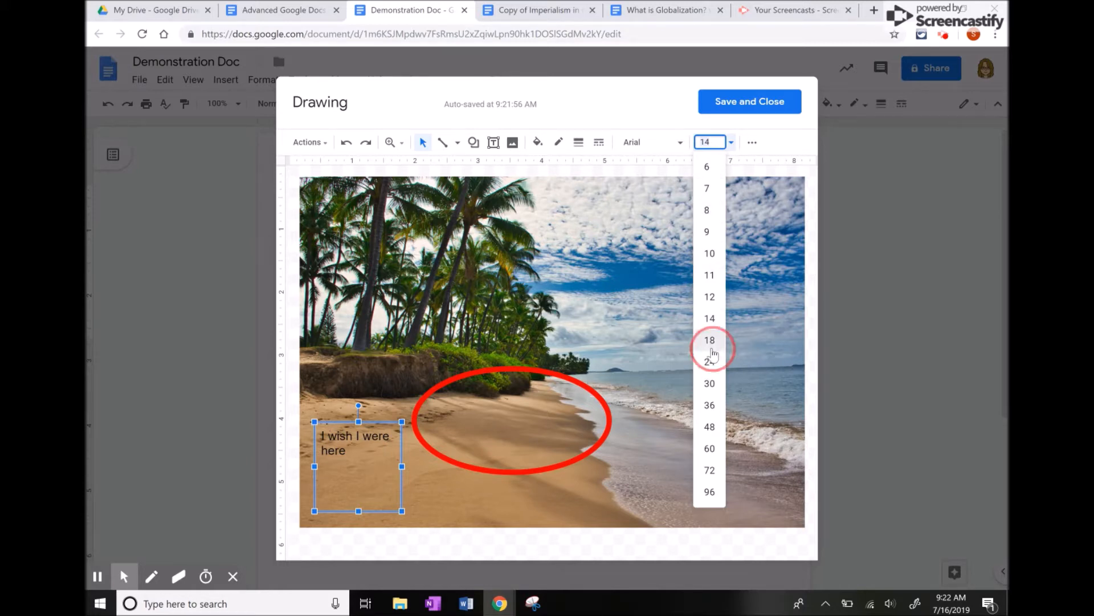
pyautogui.click(712, 361)
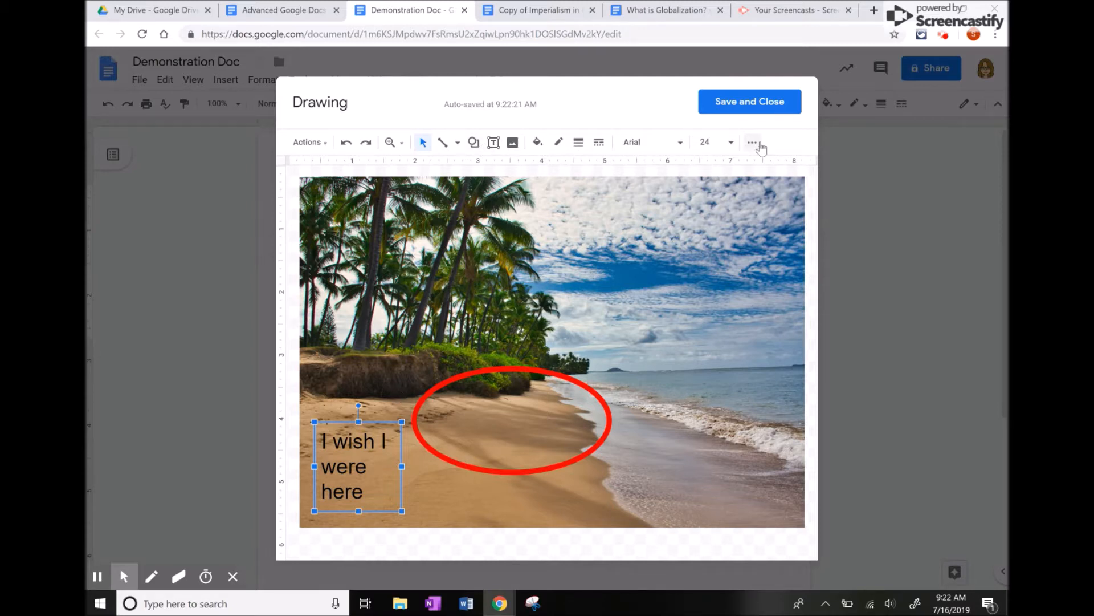
pyautogui.click(752, 142)
pyautogui.click(485, 167)
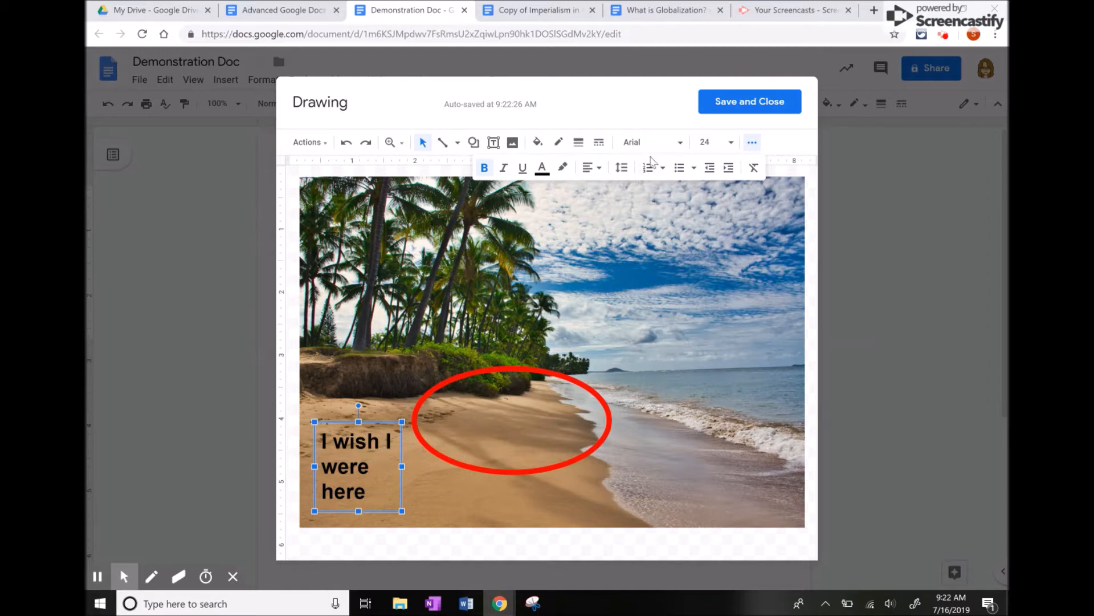
# Fill the "I wish I were here" text box with a near-white light grey, and deselect it.
pyautogui.click(538, 143)
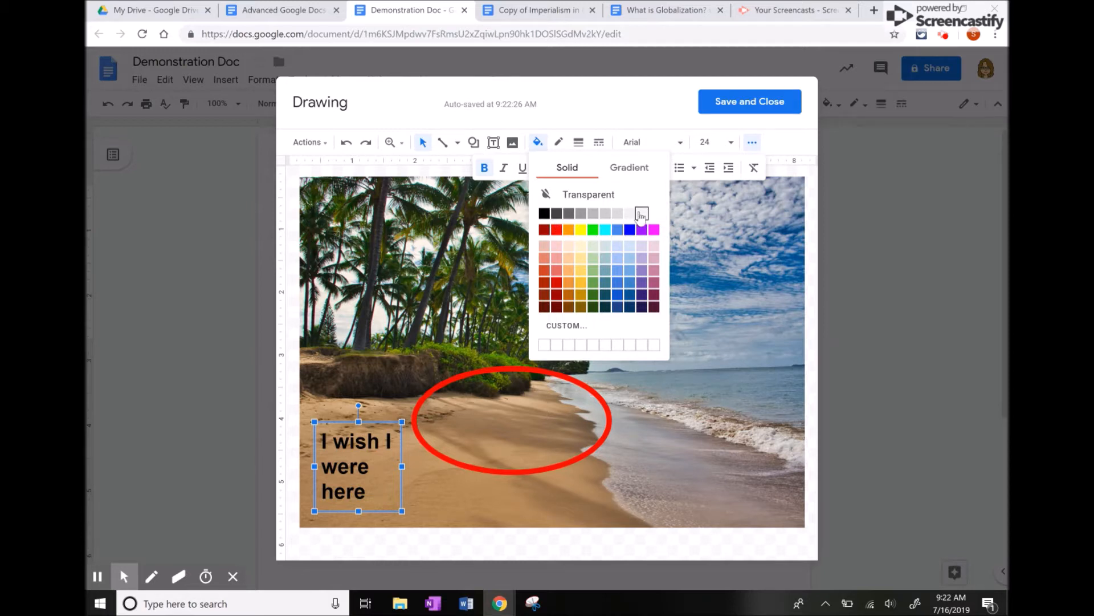
pyautogui.click(640, 213)
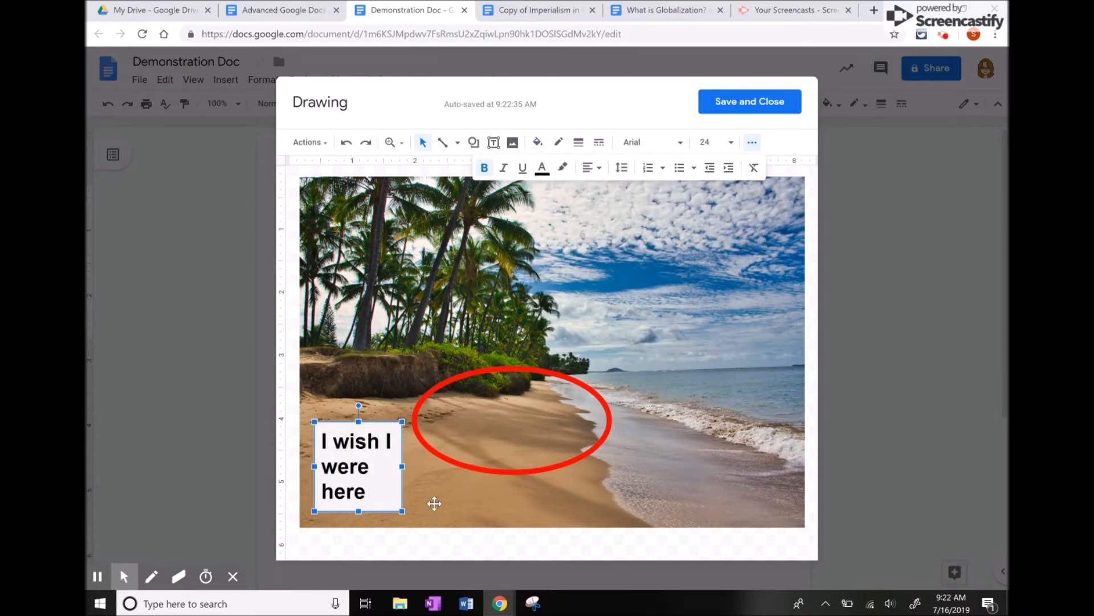
pyautogui.click(425, 489)
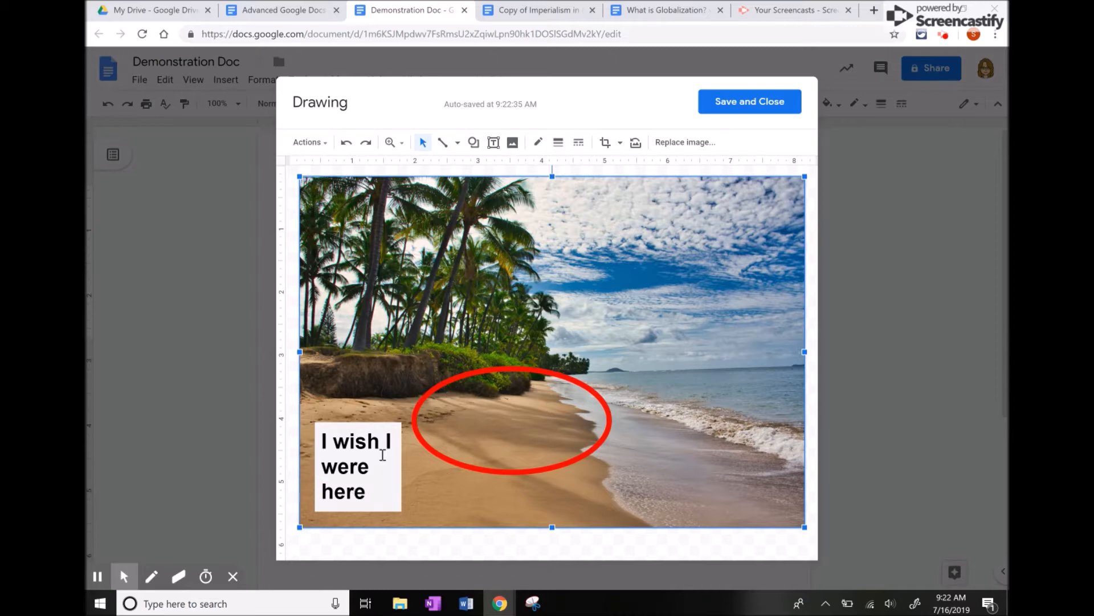
pyautogui.click(378, 437)
pyautogui.press('Escape')
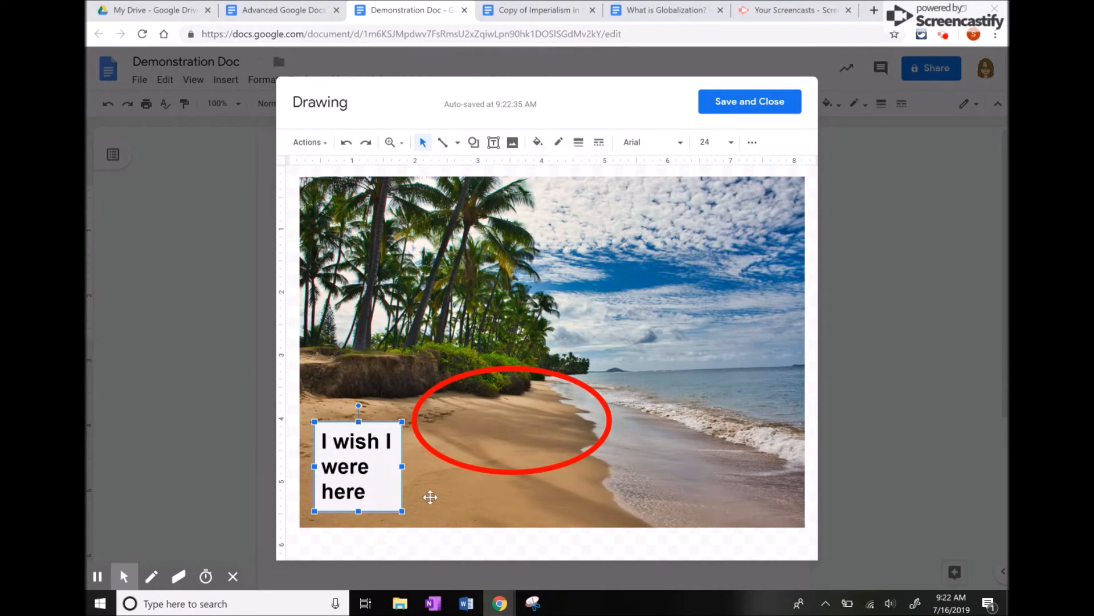
pyautogui.click(409, 493)
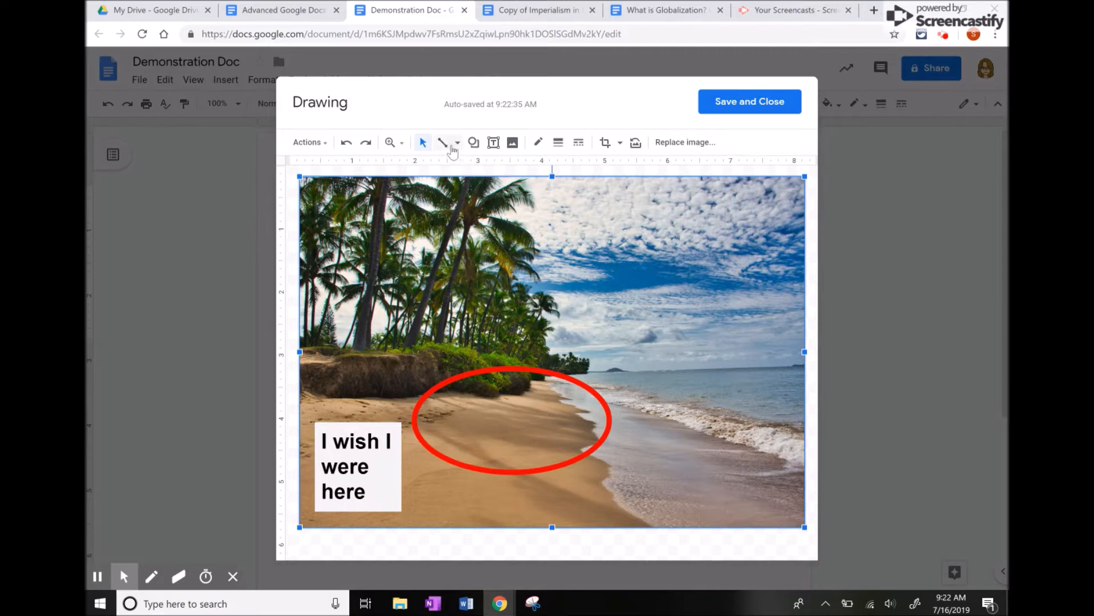
# Draw an arrow from the "I wish I were here" text box into the red ellipse.
pyautogui.click(457, 143)
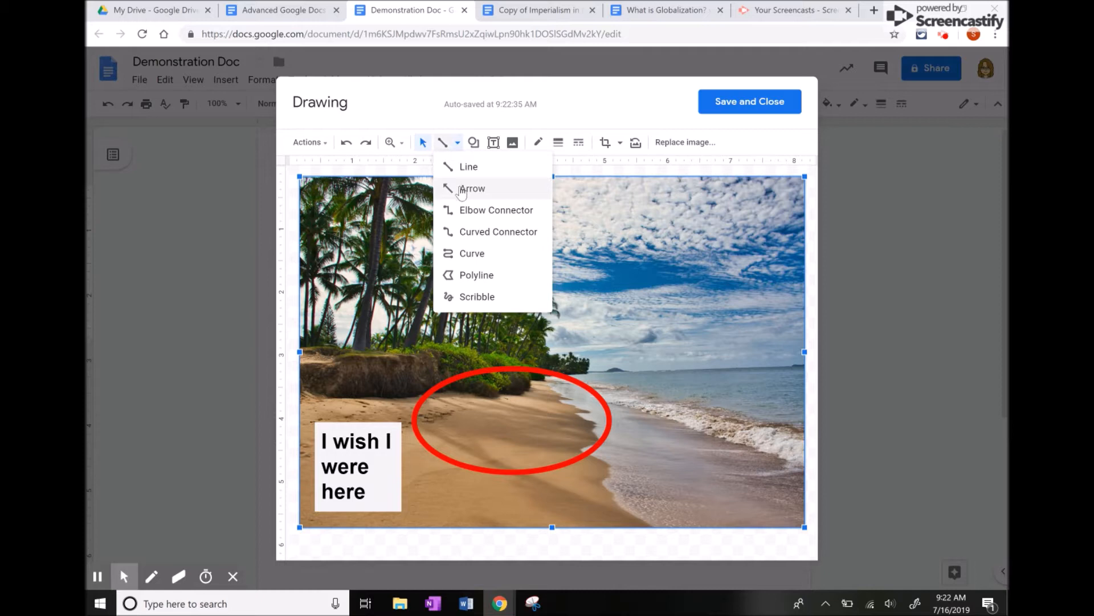
pyautogui.click(473, 188)
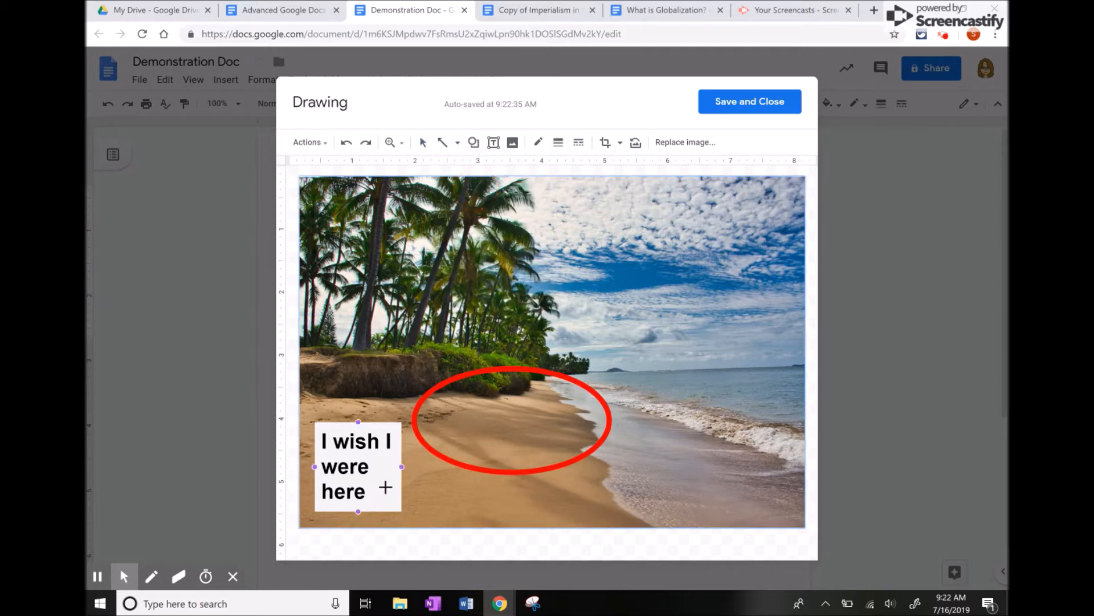
pyautogui.moveTo(385, 485); pyautogui.dragTo(478, 433)
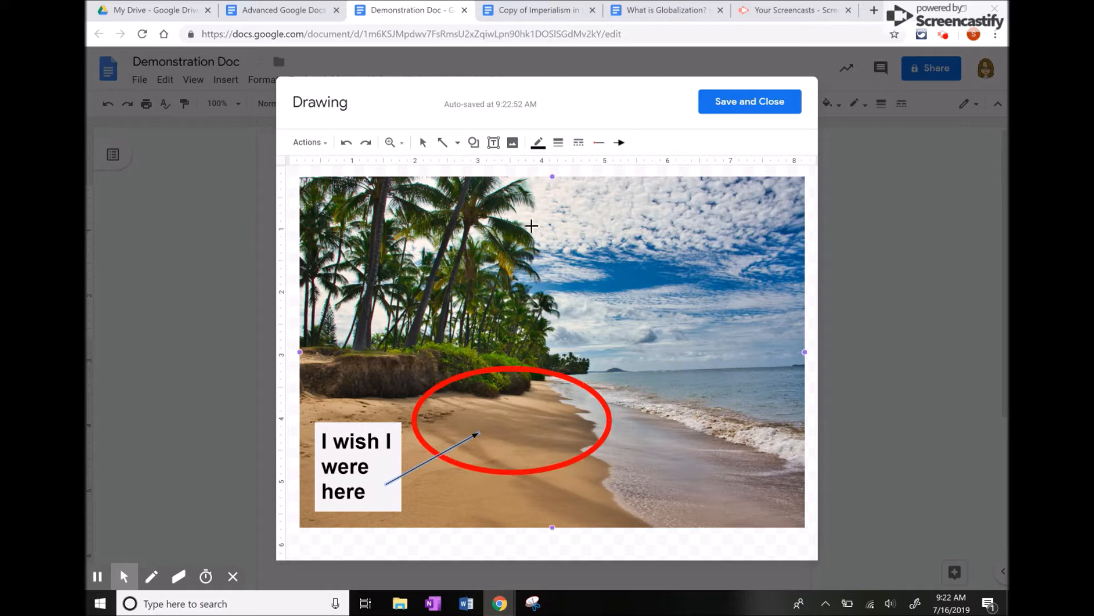
# Set the arrow's colour to red and its weight to 4px, and return to the Select tool.
pyautogui.click(538, 141)
pyautogui.click(556, 202)
pyautogui.click(558, 143)
pyautogui.click(582, 232)
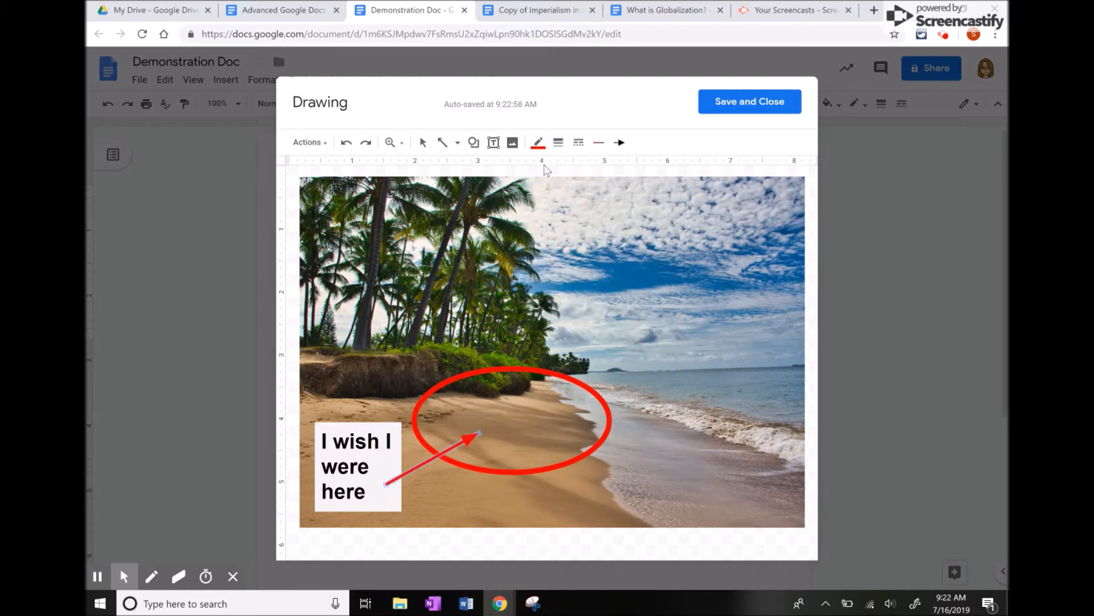
pyautogui.click(423, 142)
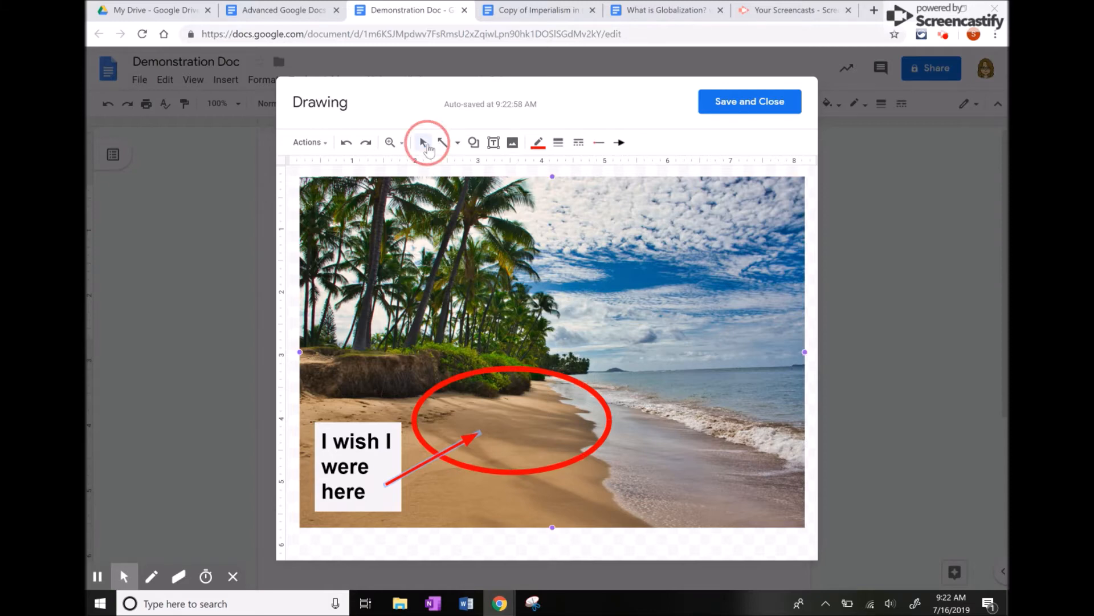
# Deselect the arrow, then save the annotated beach drawing into the document and close the drawing editor.
pyautogui.click(654, 542)
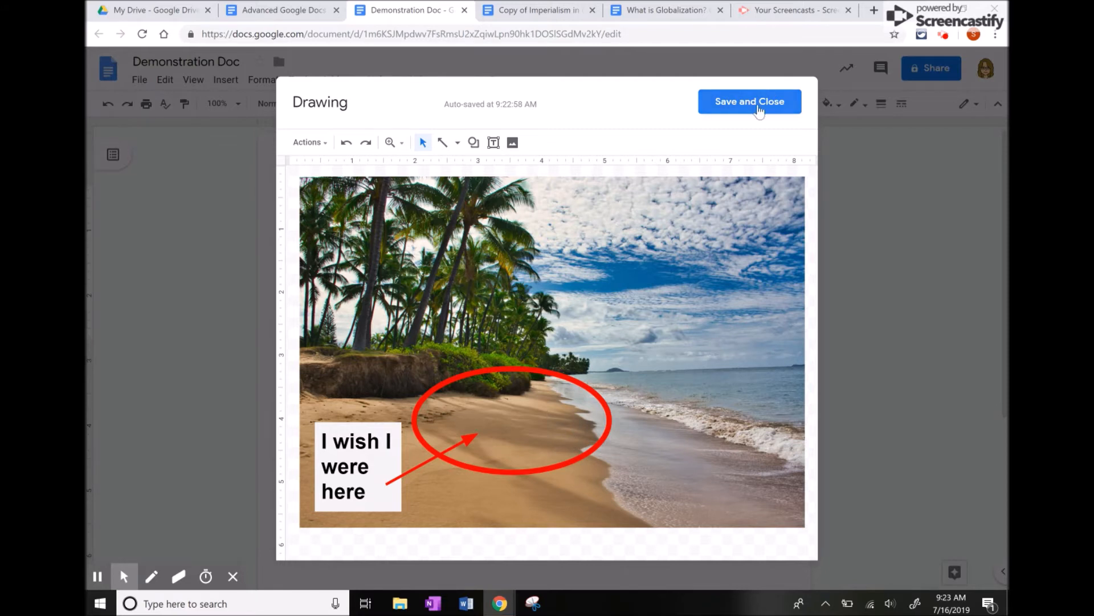
pyautogui.click(759, 102)
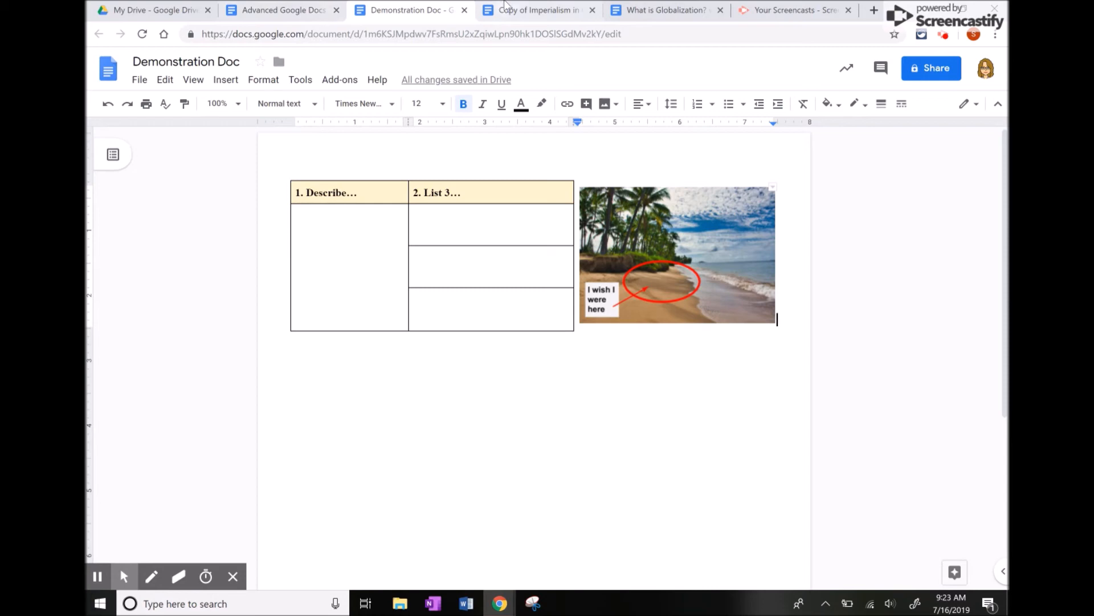
# In the Advanced Google Docs document, show the link preview for the "Imperialism in China Background reading" example under the basic tables.
pyautogui.click(273, 13)
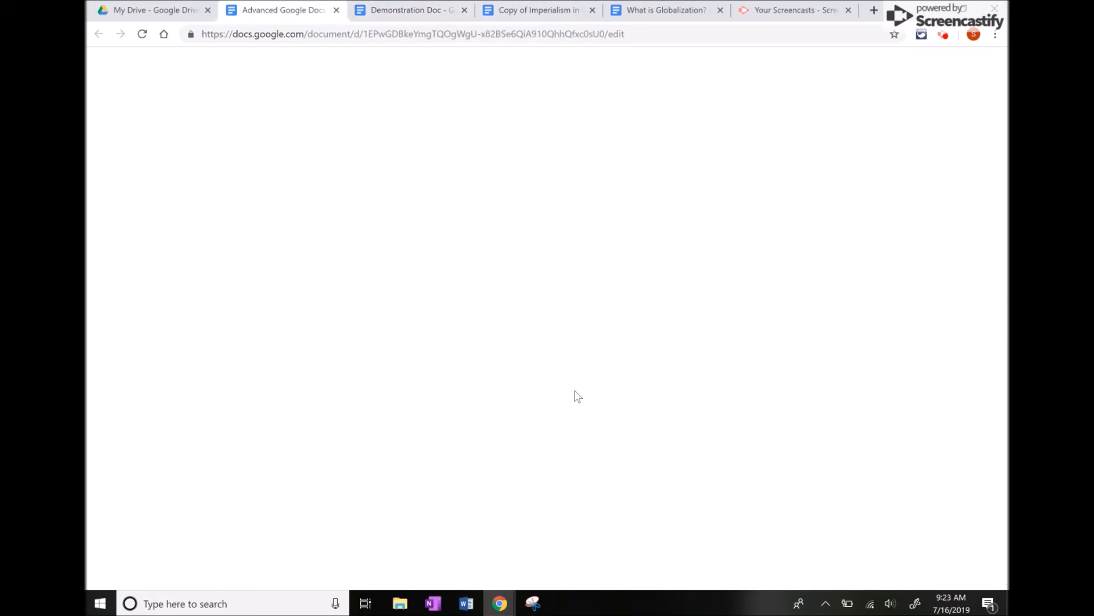
pyautogui.scroll(8, 682, 231)
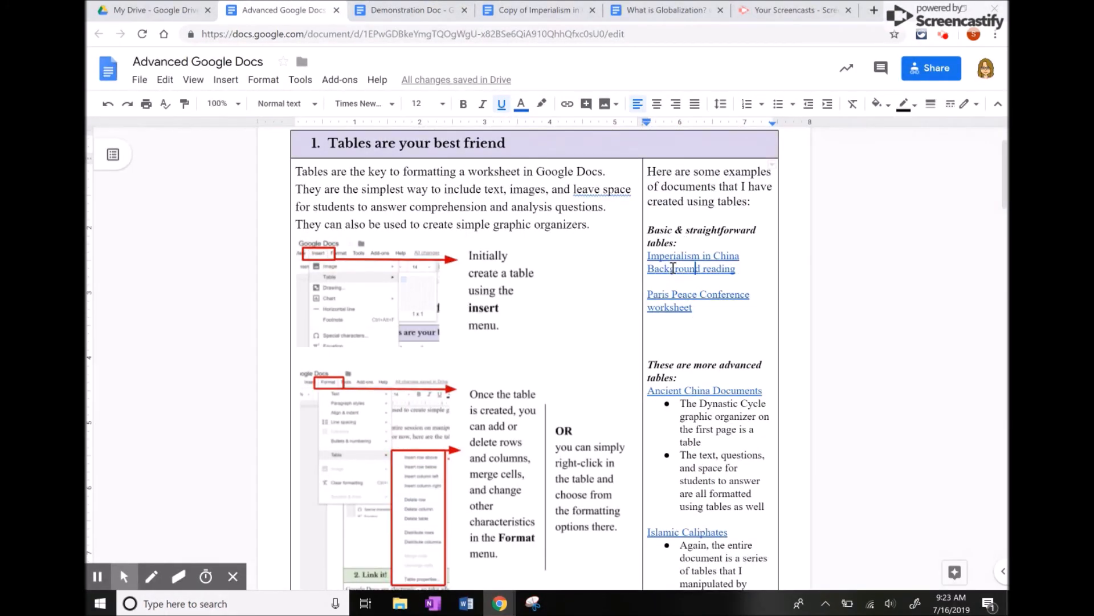
pyautogui.click(701, 269)
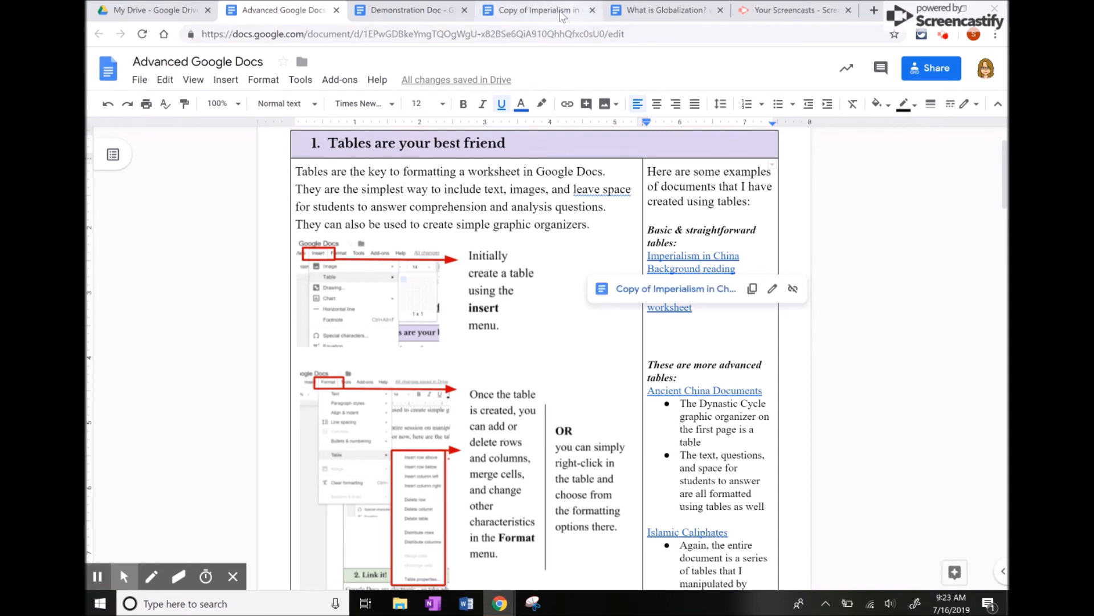
# View the Copy of Imperialism in China Background Reading document and examine the answer cells for cartoon questions 7 to 9, dismissing the recording notification.
pyautogui.click(538, 11)
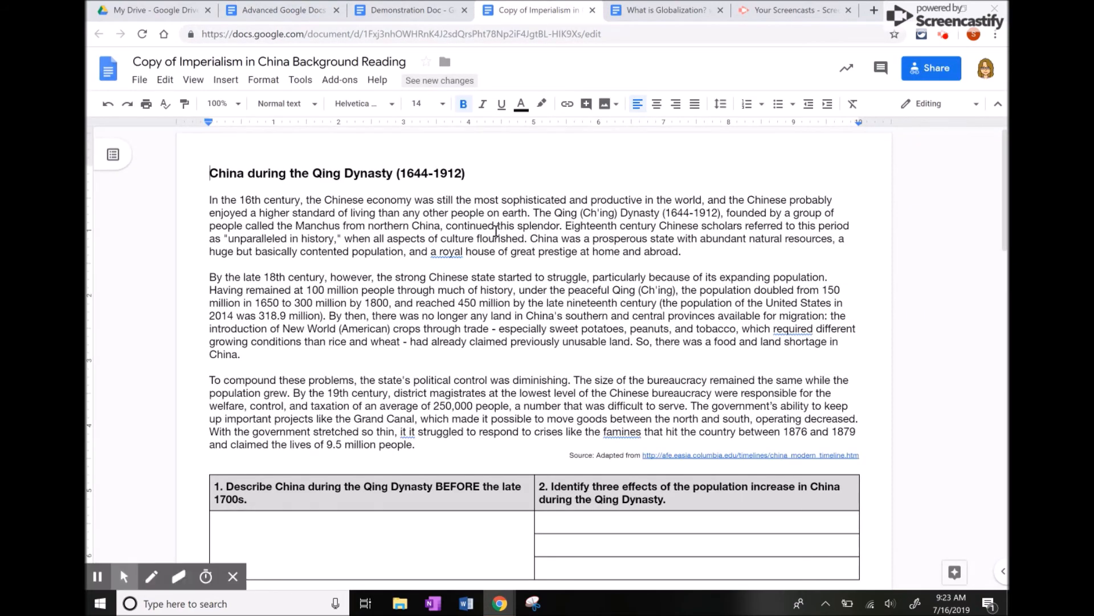
pyautogui.scroll(-20, 513, 289)
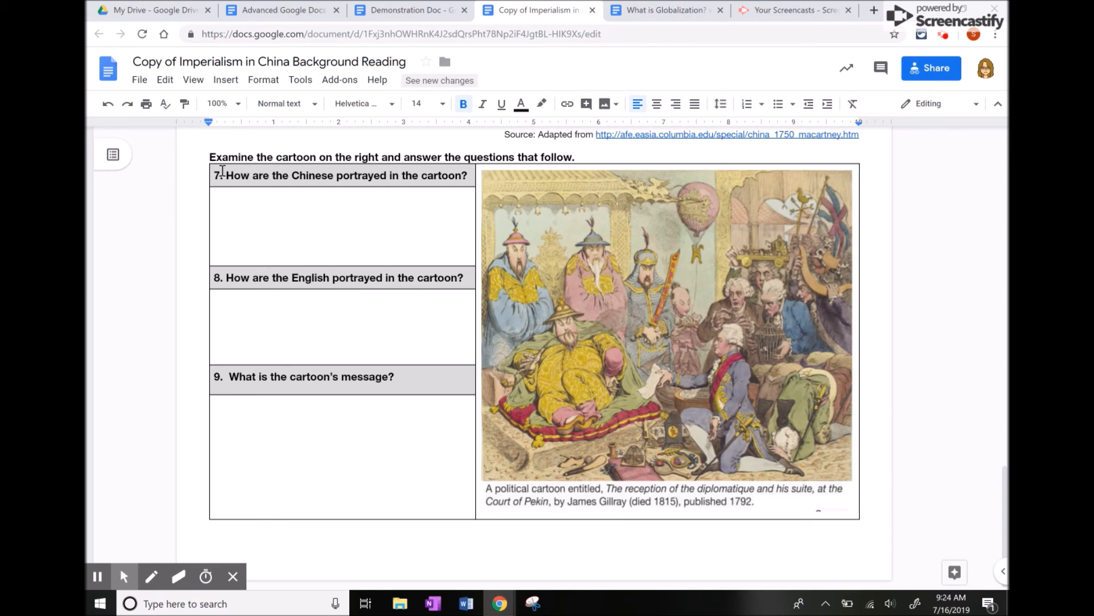
pyautogui.tripleClick(257, 213)
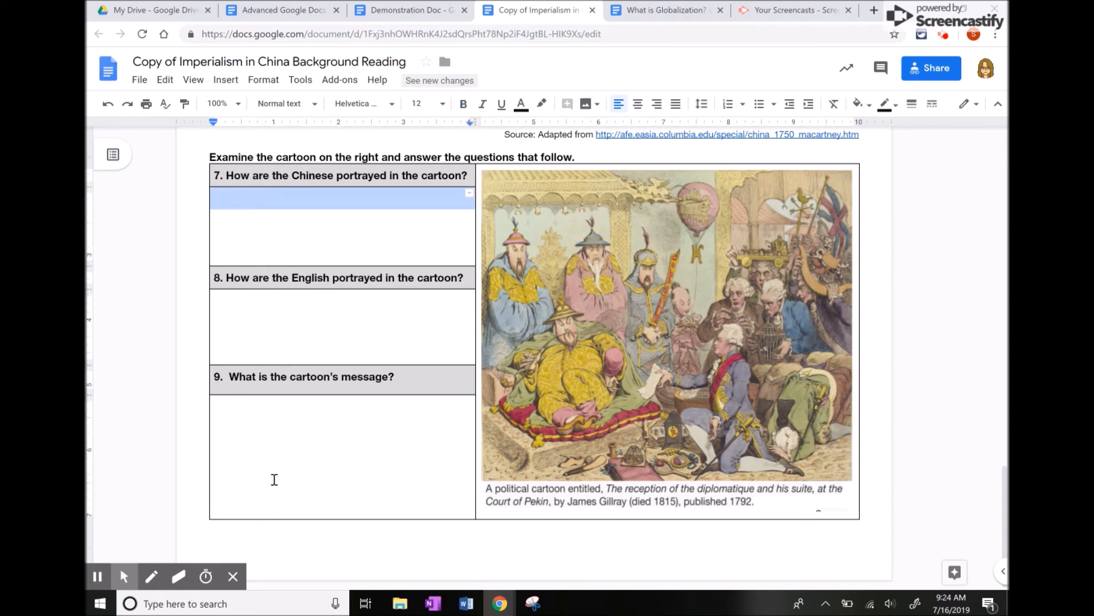
pyautogui.tripleClick(292, 467)
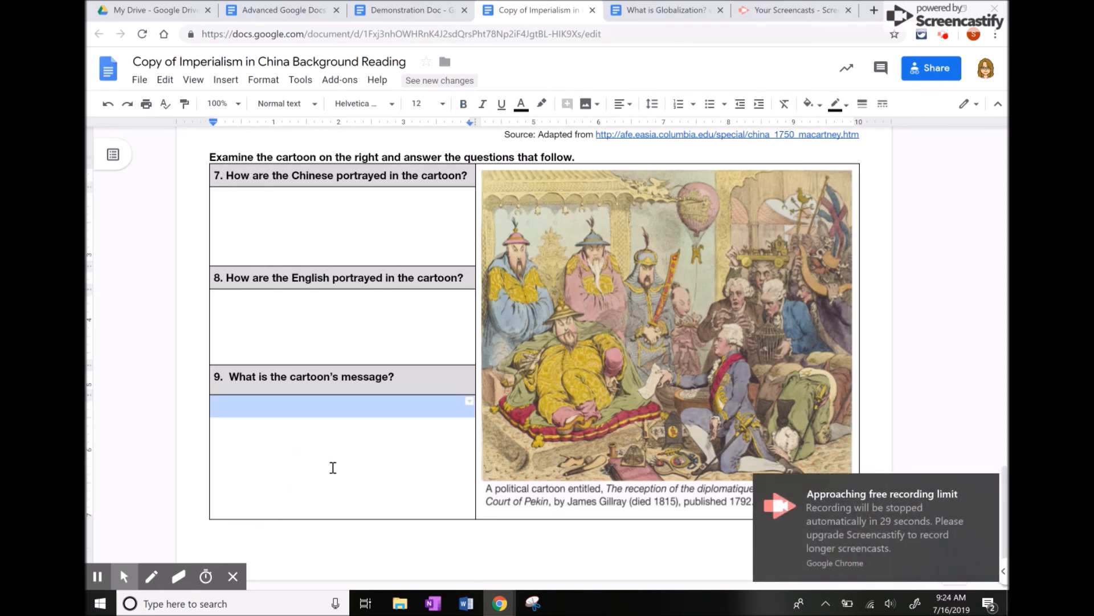
pyautogui.click(304, 441)
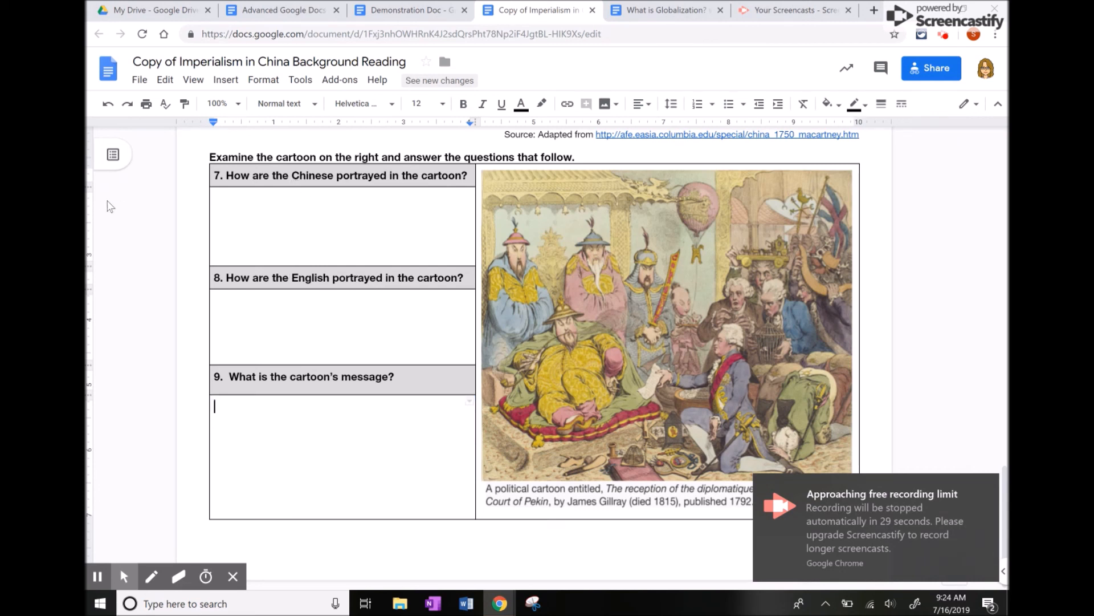
pyautogui.click(989, 489)
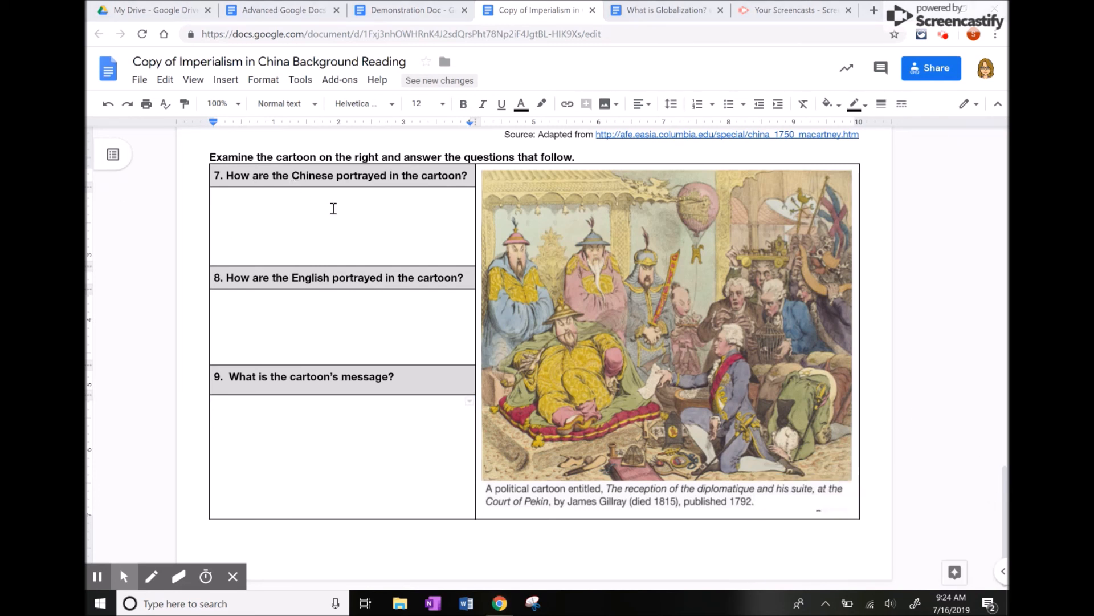